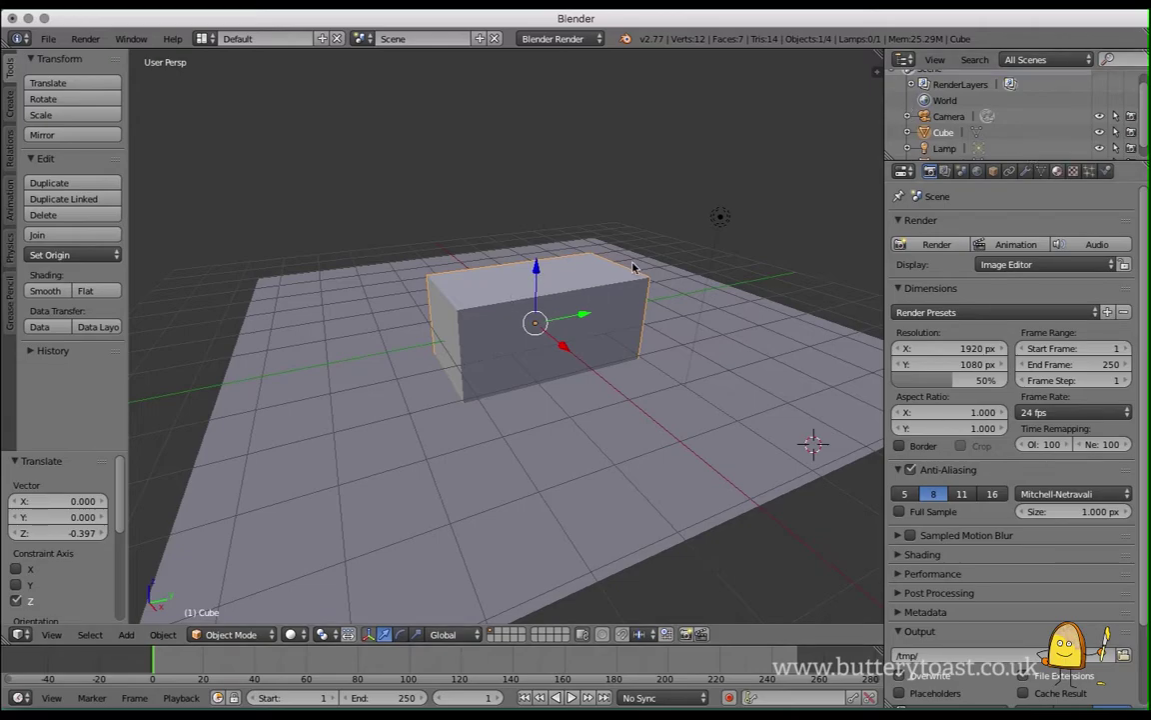
Select the ground plane beneath the box.
right_click(517, 289)
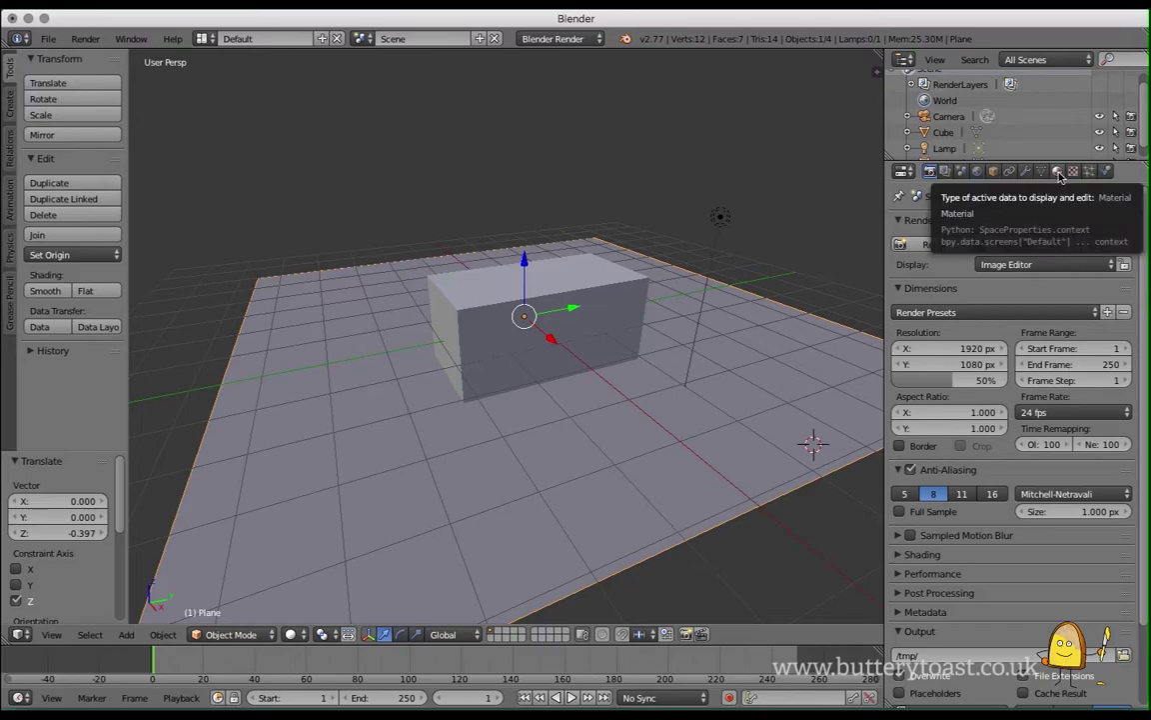
Select the cube and remove its existing material slot.
click(1059, 174)
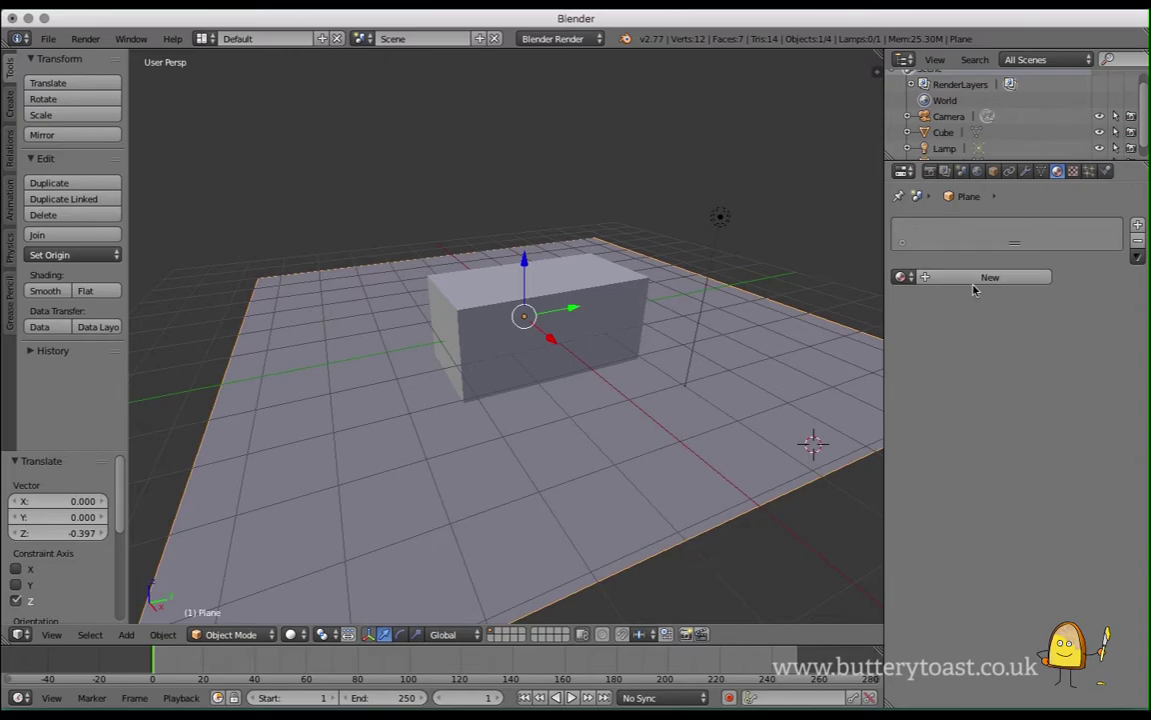
right_click(585, 308)
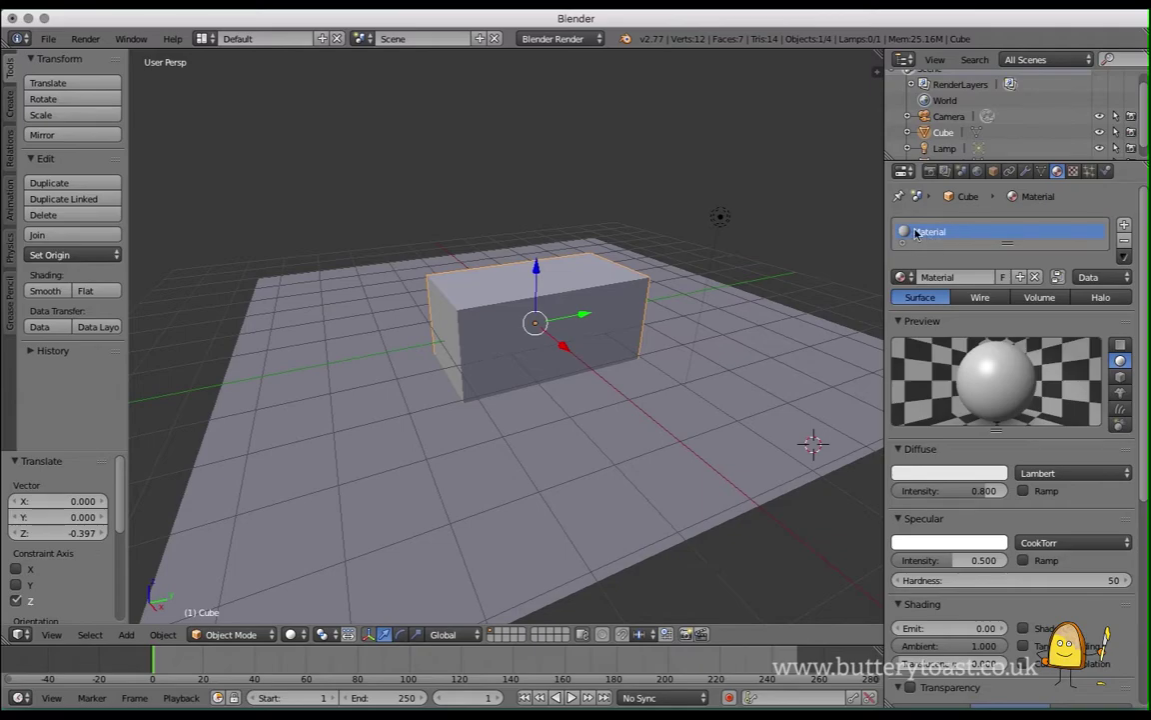
click(1123, 241)
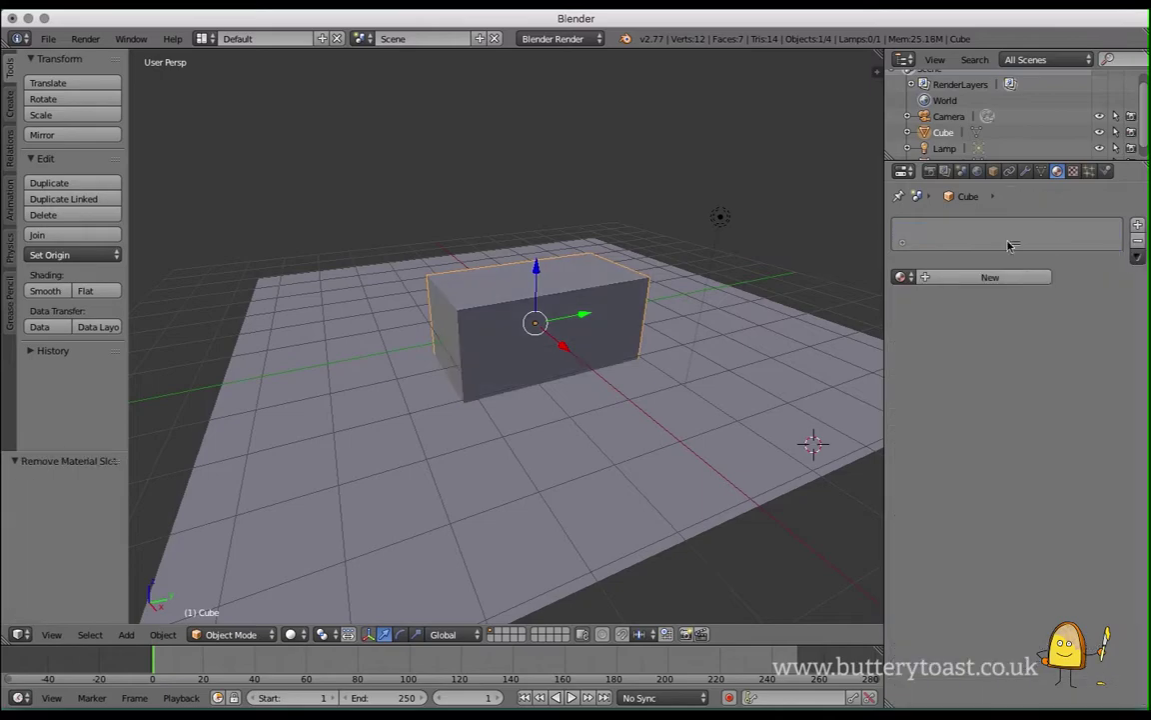
Create a new material for the cube and name it 'wood'.
click(975, 276)
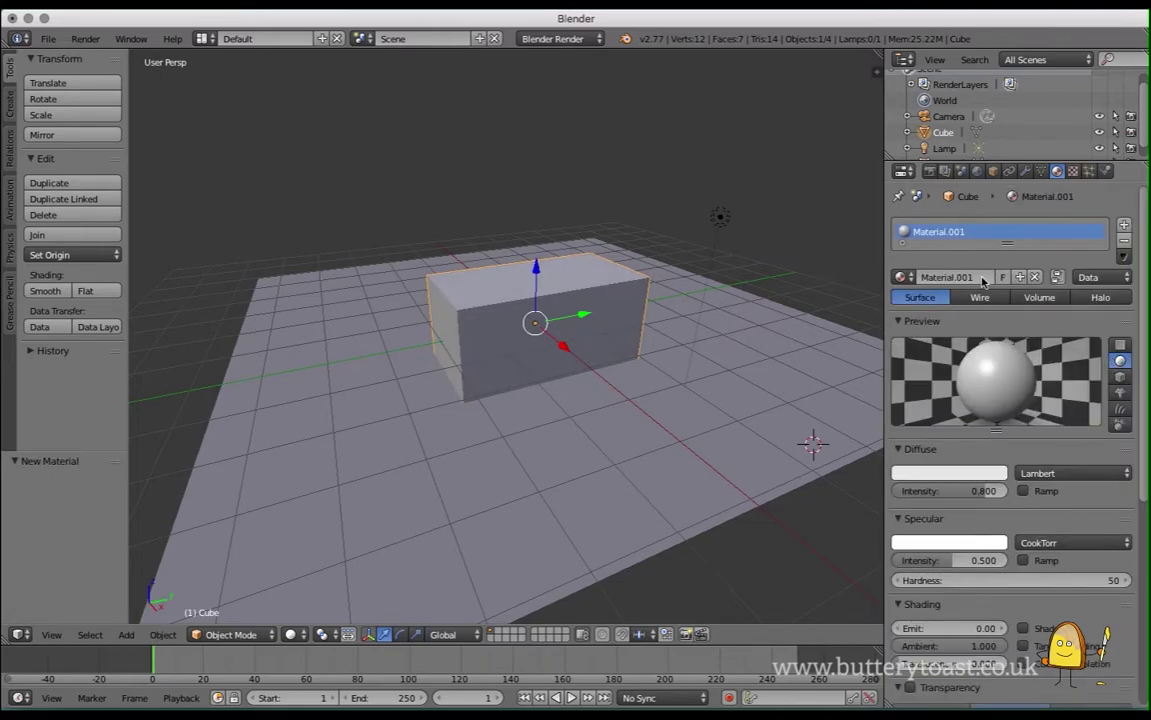
click(978, 276)
click(918, 278)
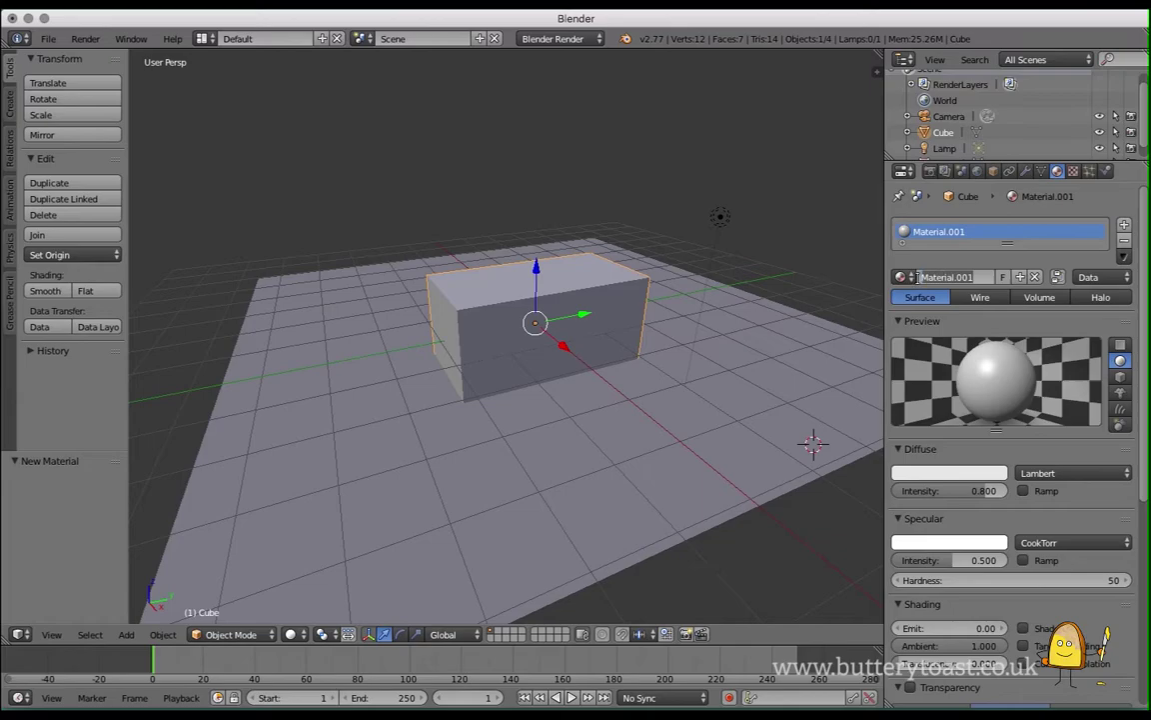
text(wood)
key(Return)
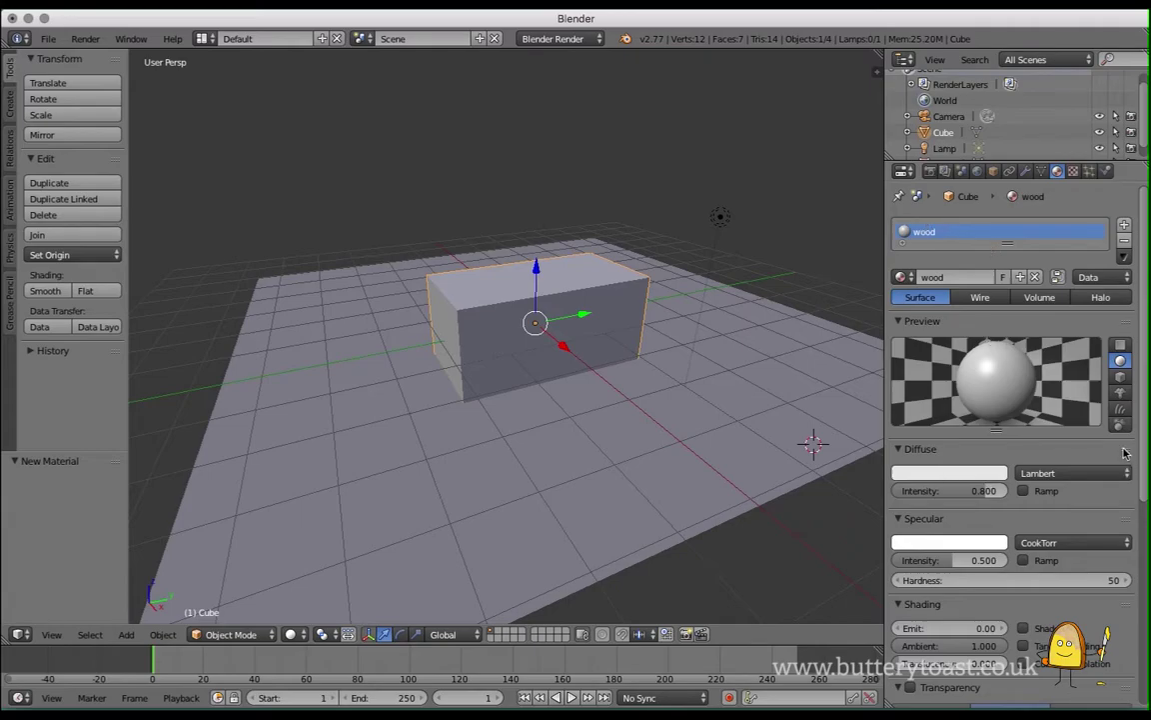
Give the wood material a dark reddish-brown diffuse colour with intensity 0.829.
click(941, 475)
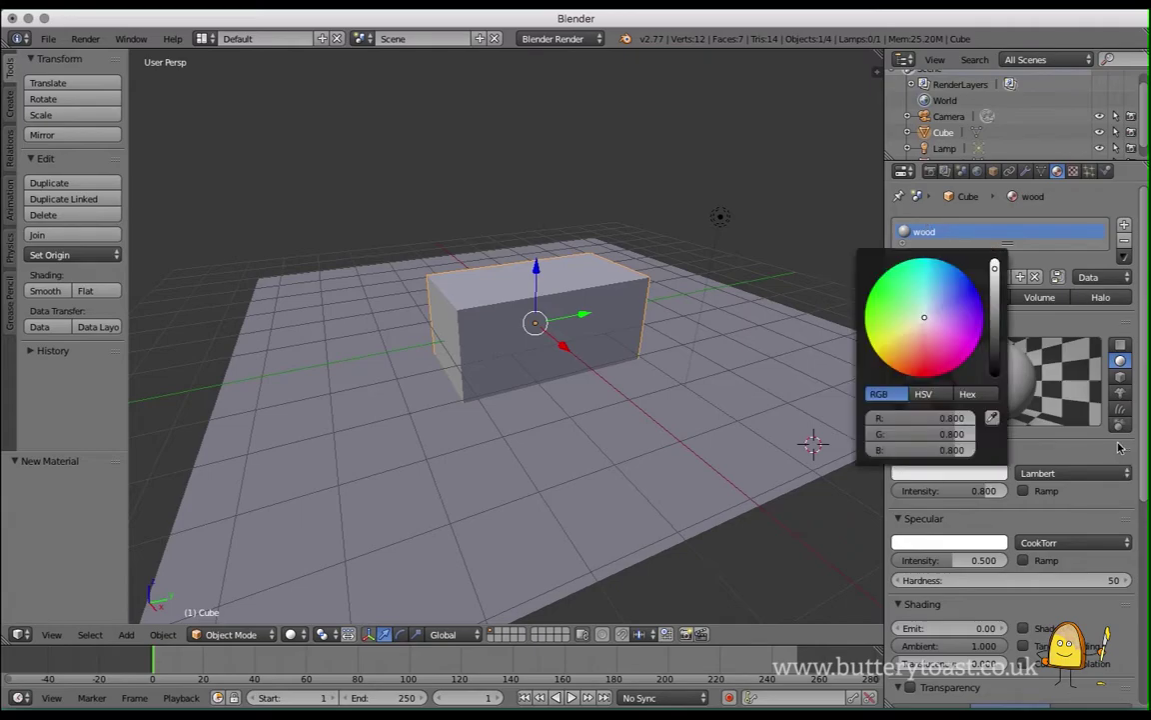
click(950, 476)
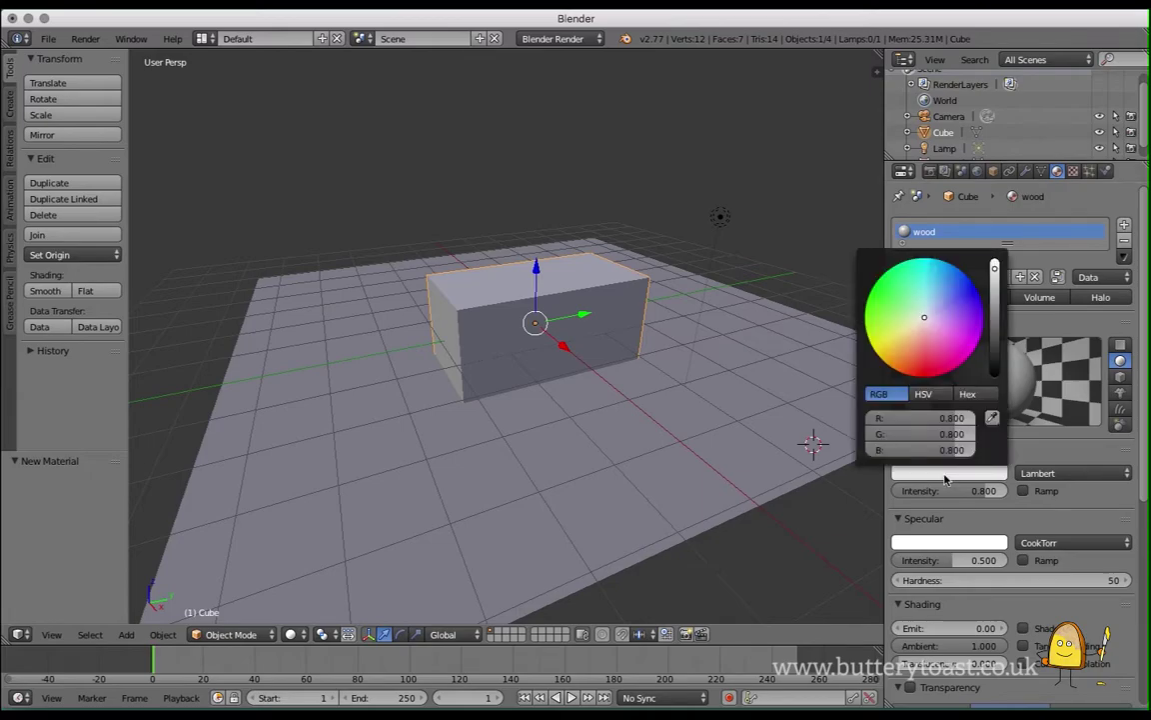
click(914, 337)
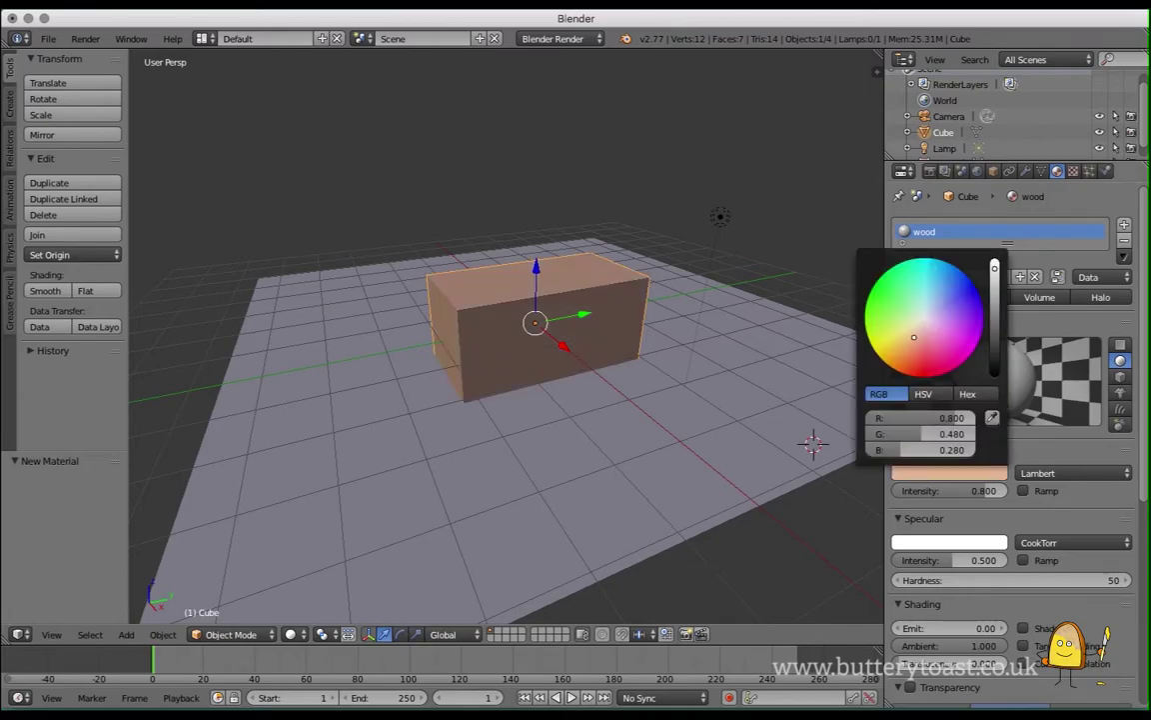
drag(914, 337, 915, 356)
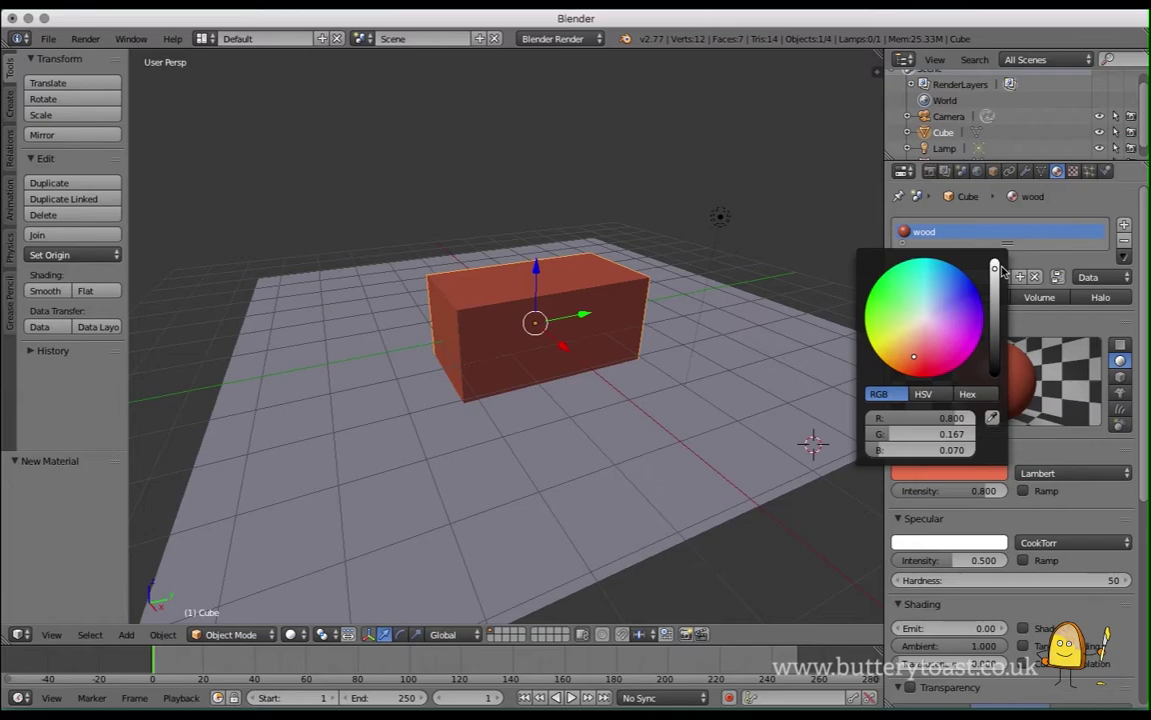
drag(994, 268, 994, 309)
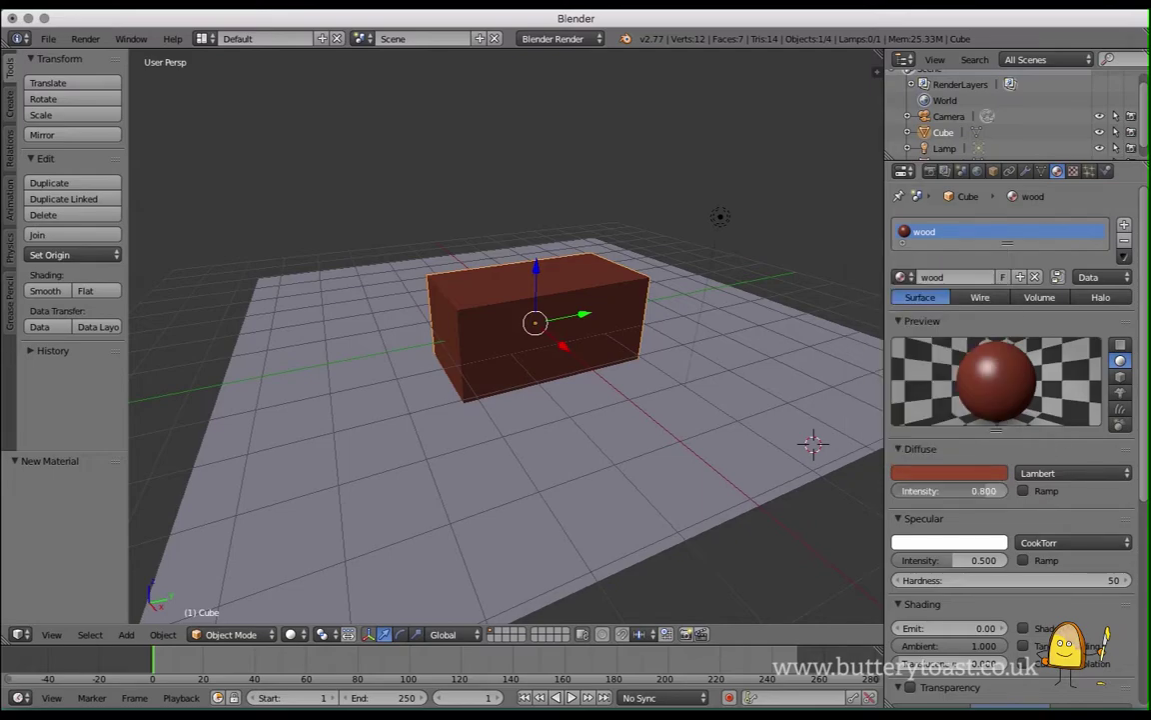
drag(950, 491, 880, 491)
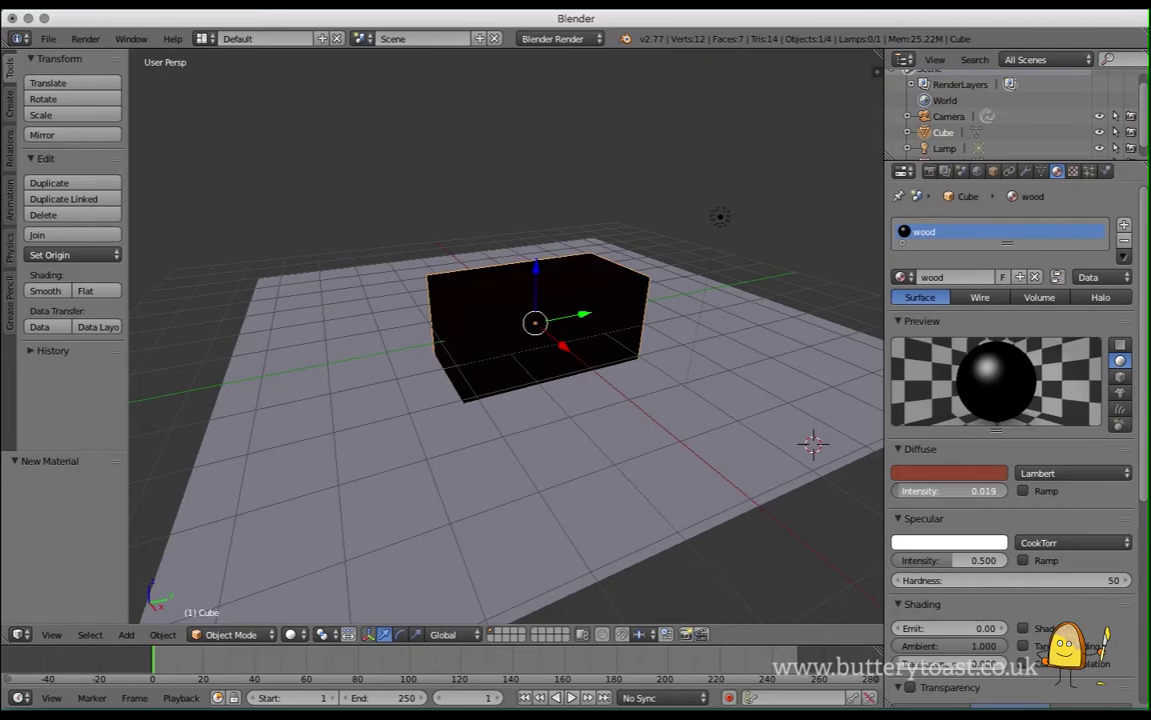
drag(880, 490, 960, 491)
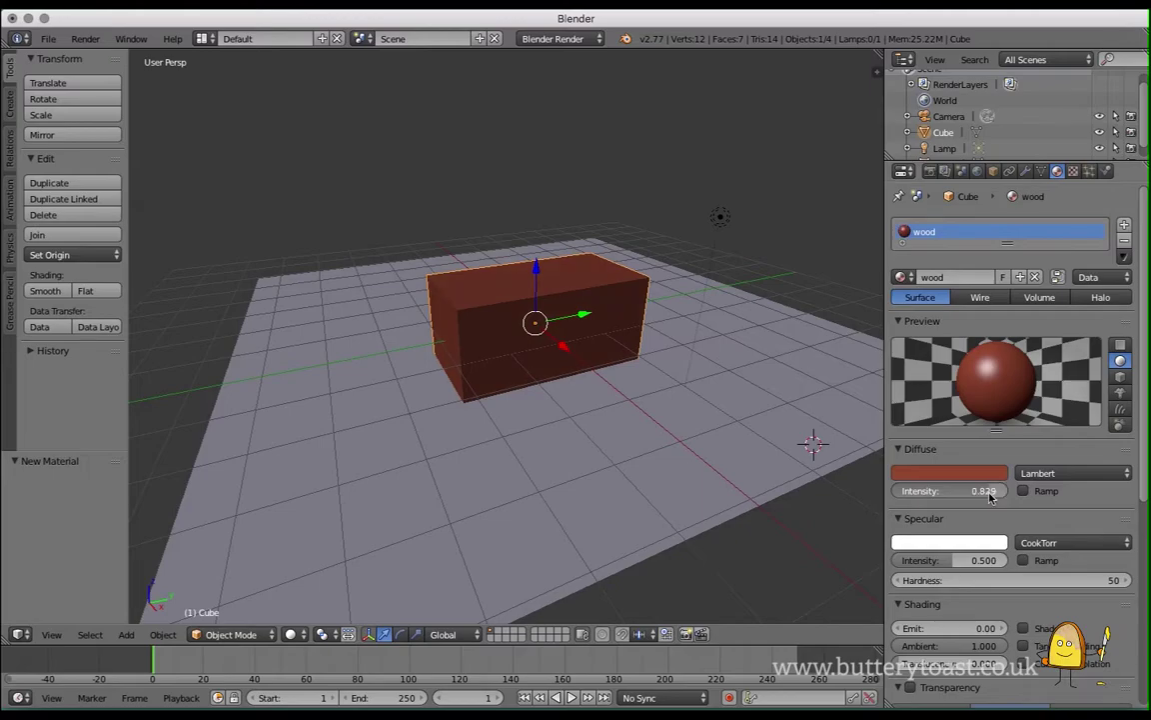
drag(985, 491, 974, 490)
scroll(977, 526, down, 3)
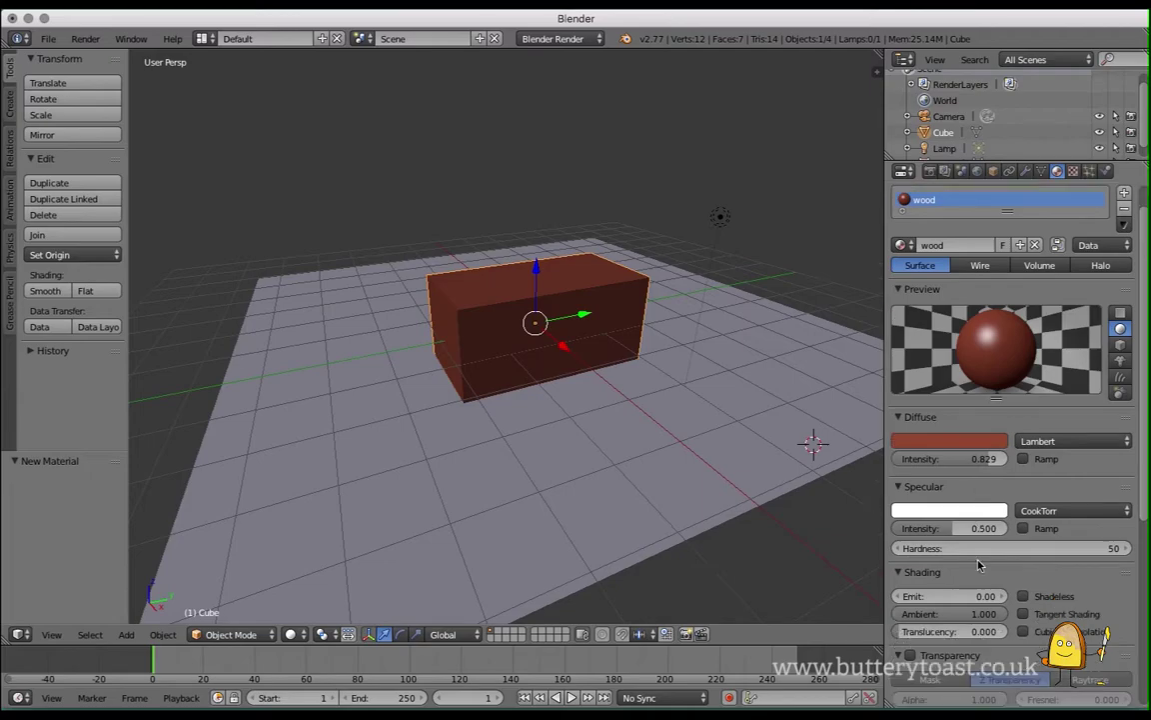
scroll(989, 495, down, 4)
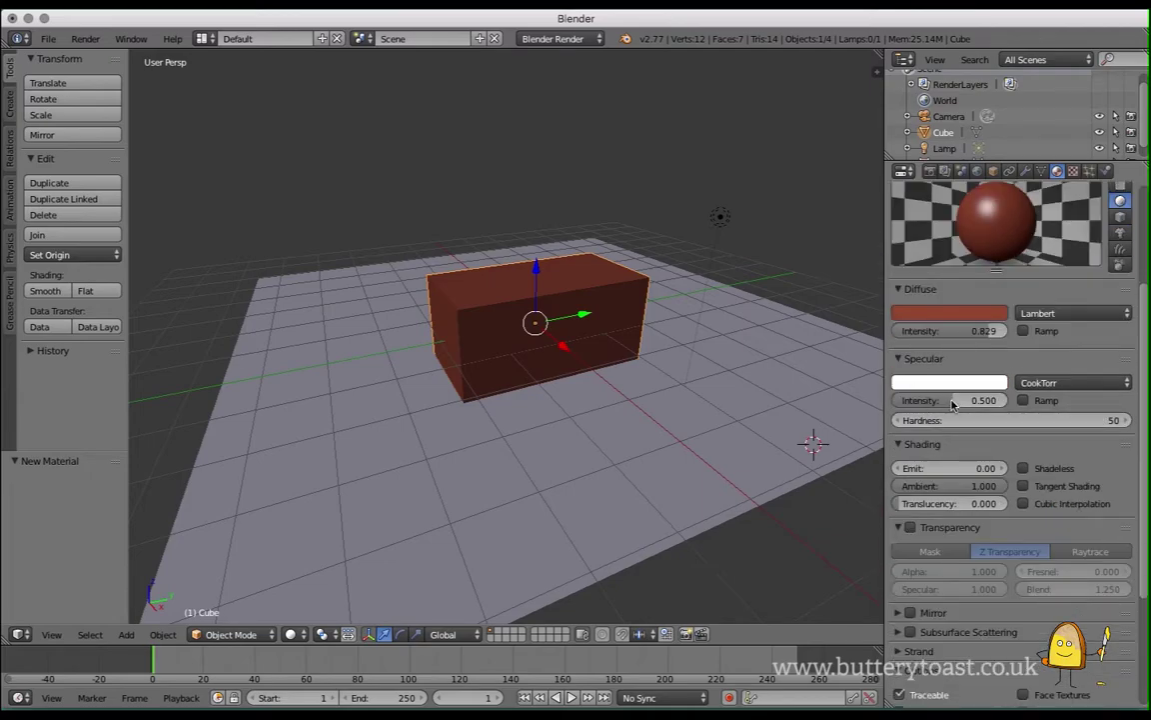
drag(951, 400, 1007, 400)
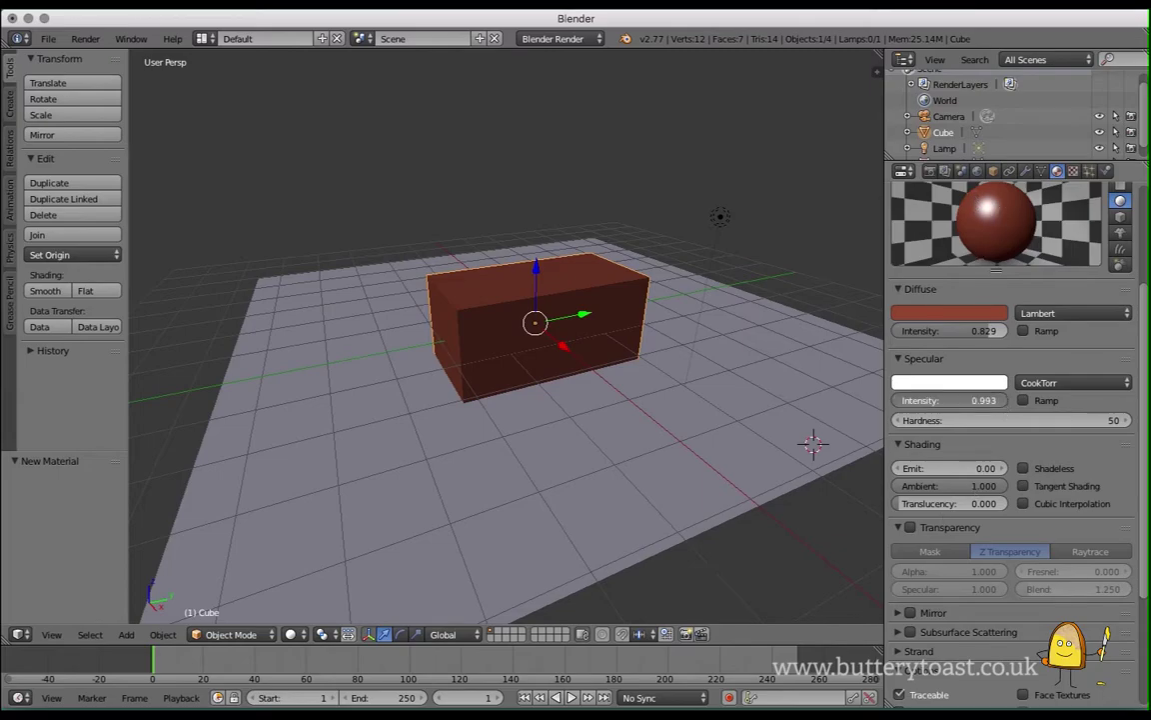
drag(984, 399, 899, 400)
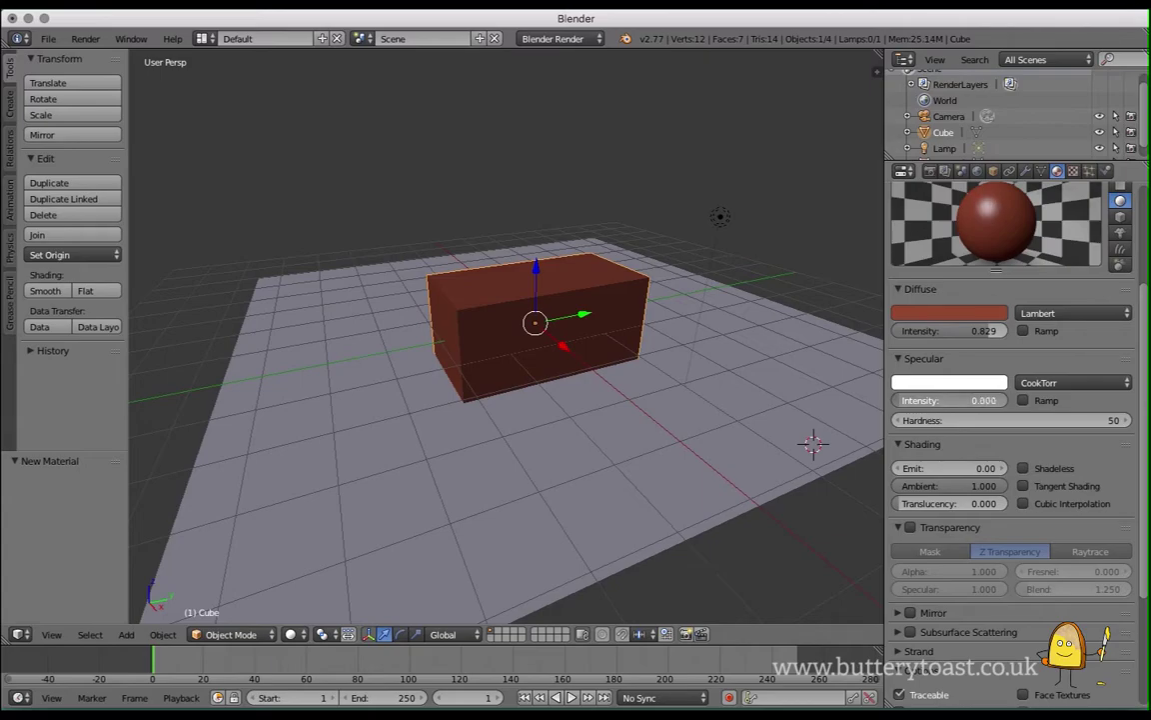
click(906, 401)
text(0.0)
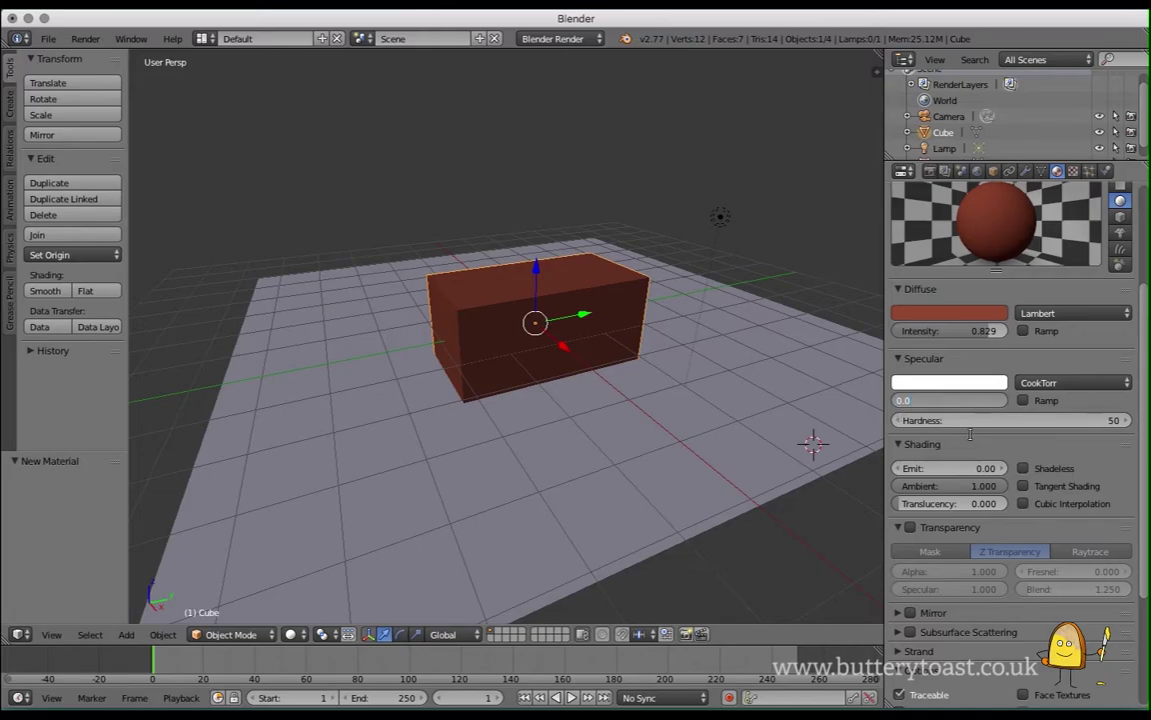
key(Return)
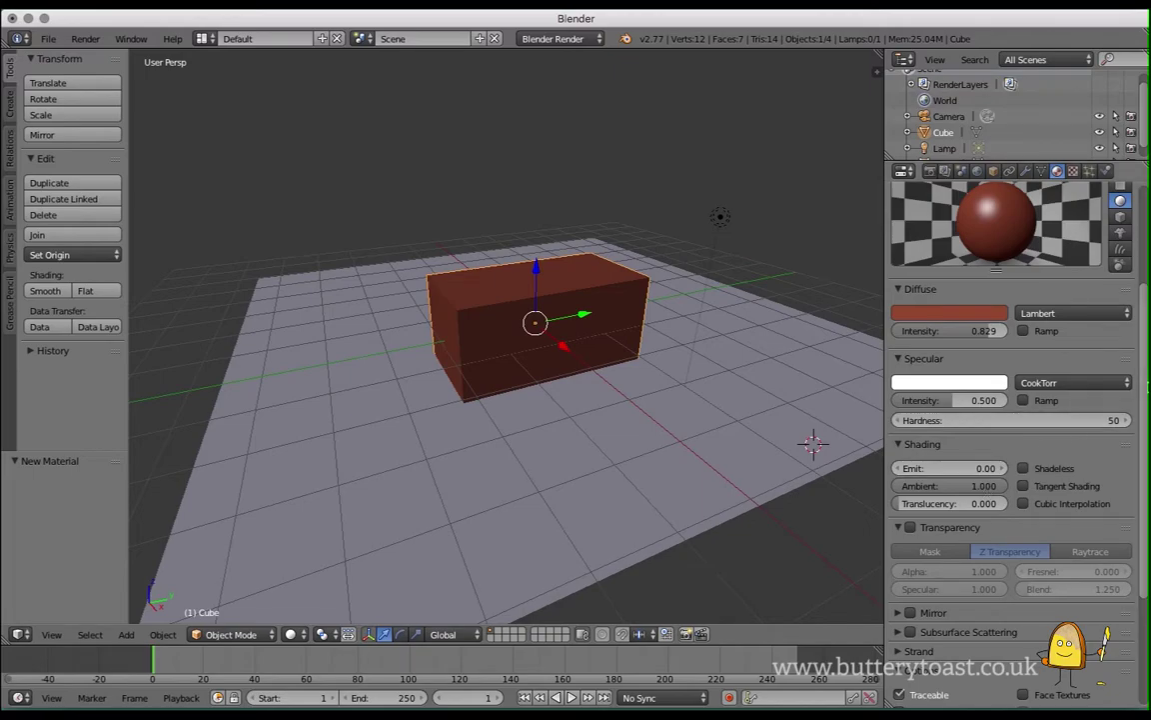
Enable Z transparency on the wood material, preview in Material shading, and keep alpha at 1.000.
scroll(1009, 400, down, 4)
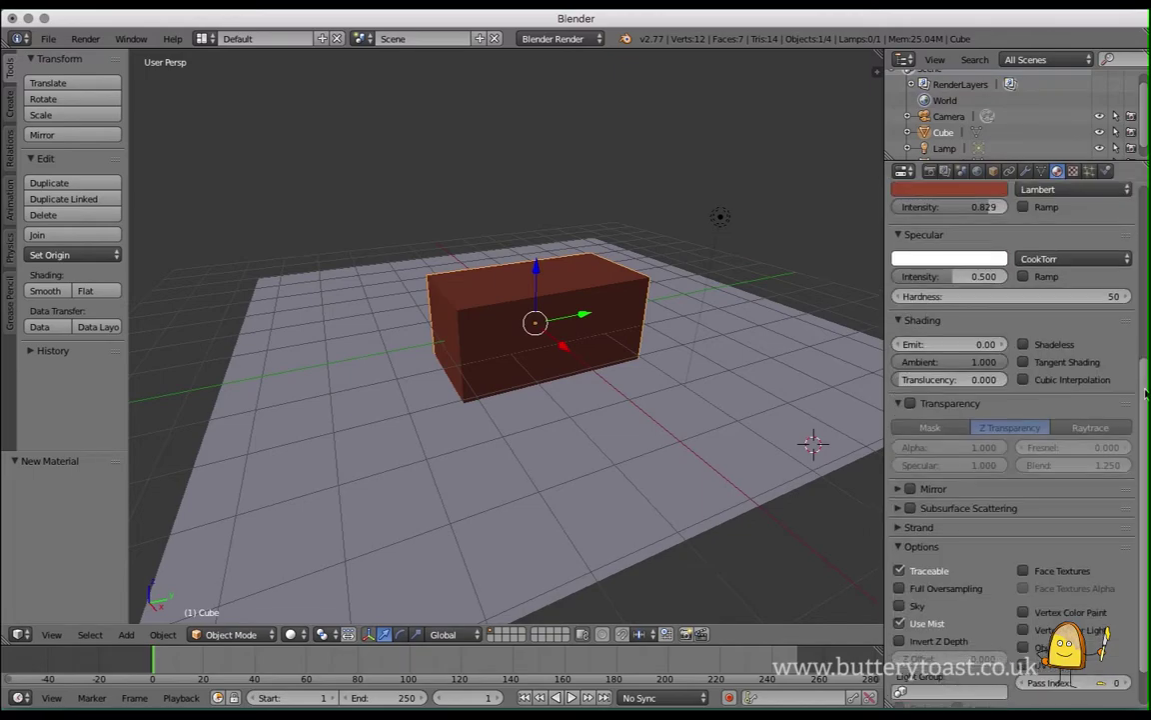
click(909, 392)
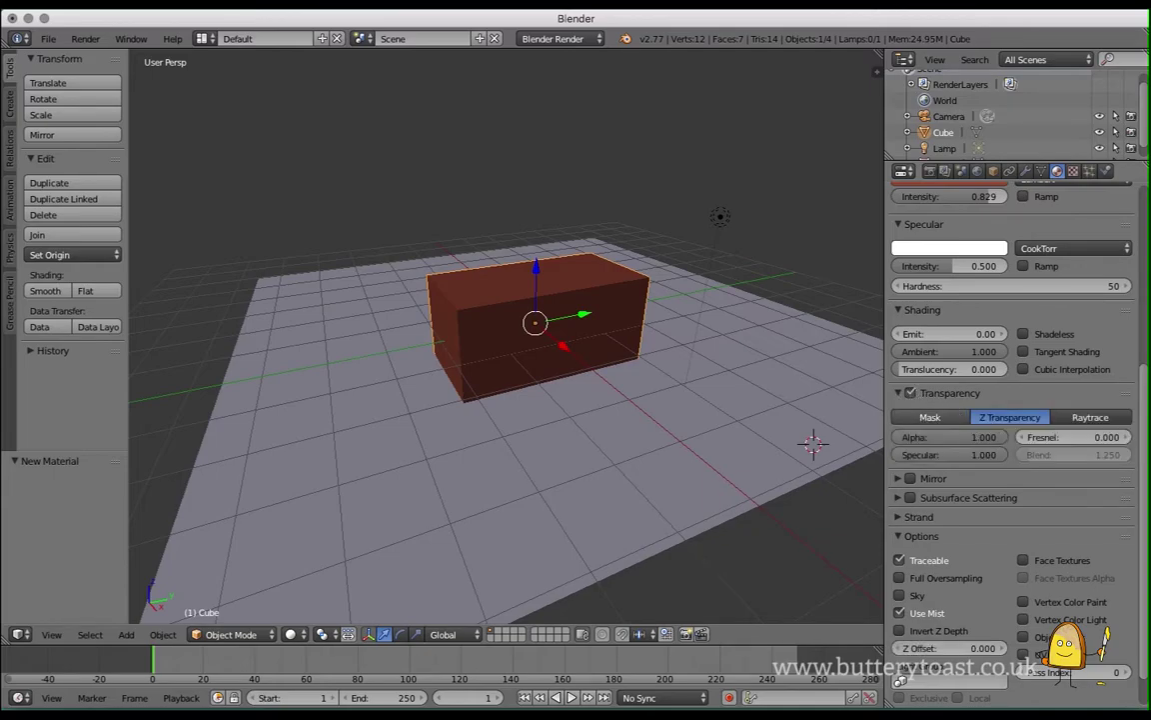
drag(964, 437, 897, 437)
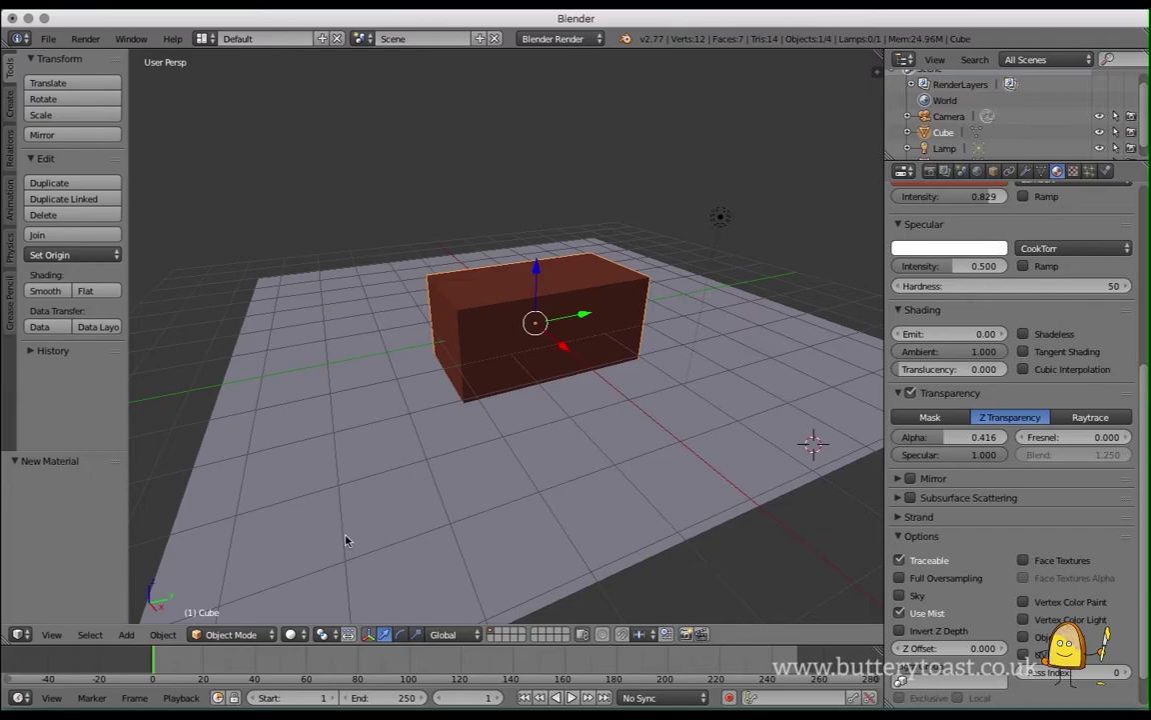
click(293, 633)
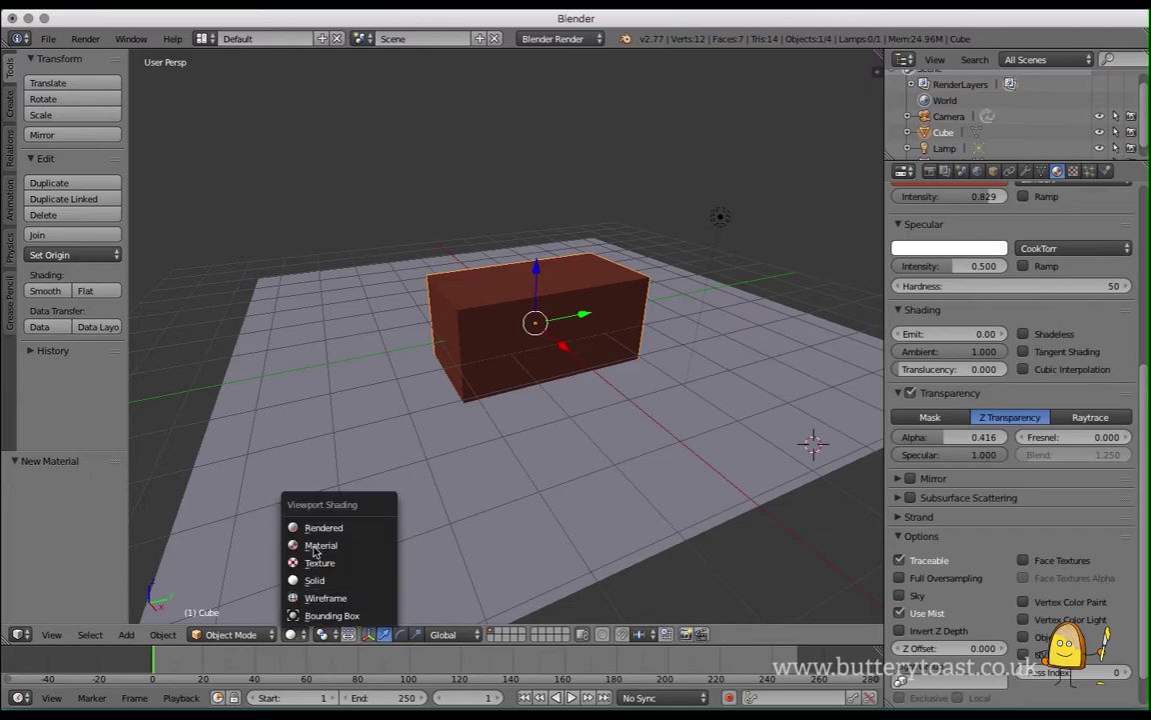
click(315, 545)
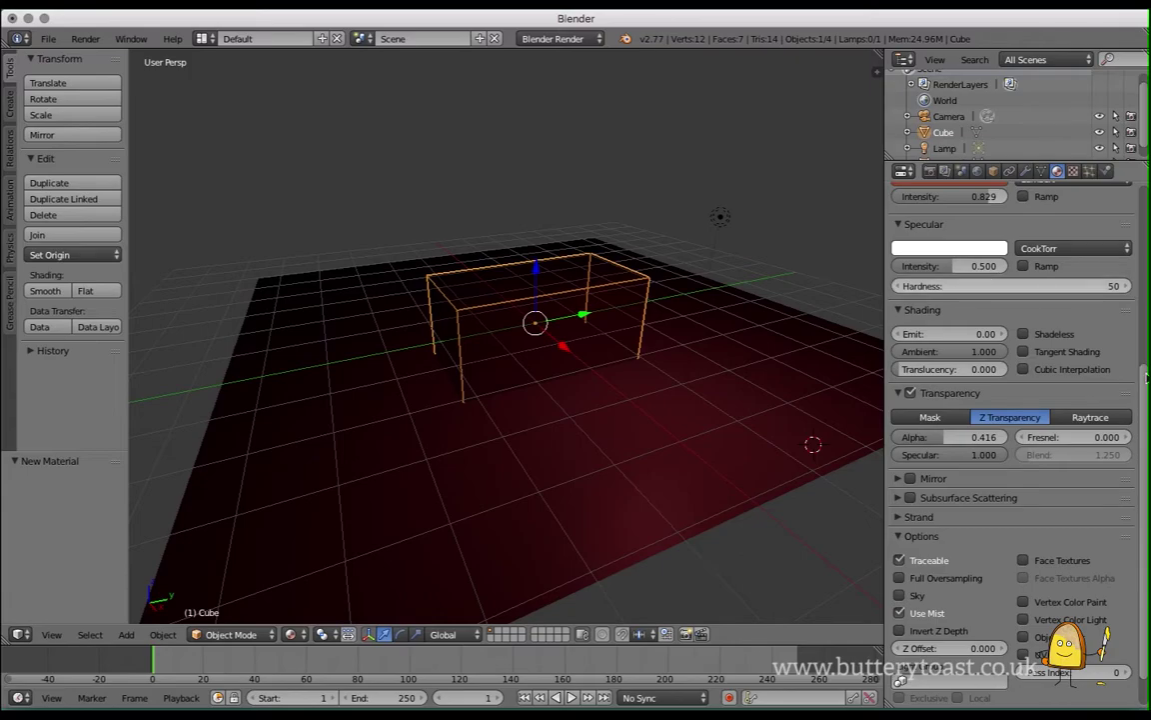
scroll(1139, 258, down, 1)
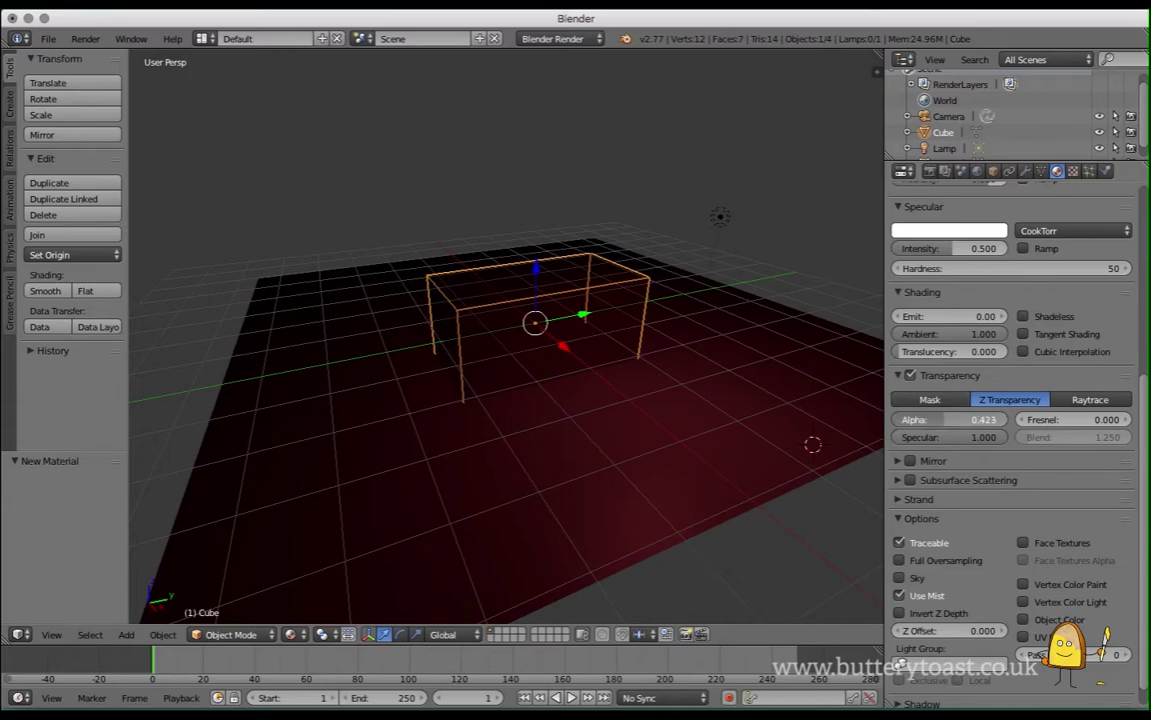
drag(941, 420, 1009, 420)
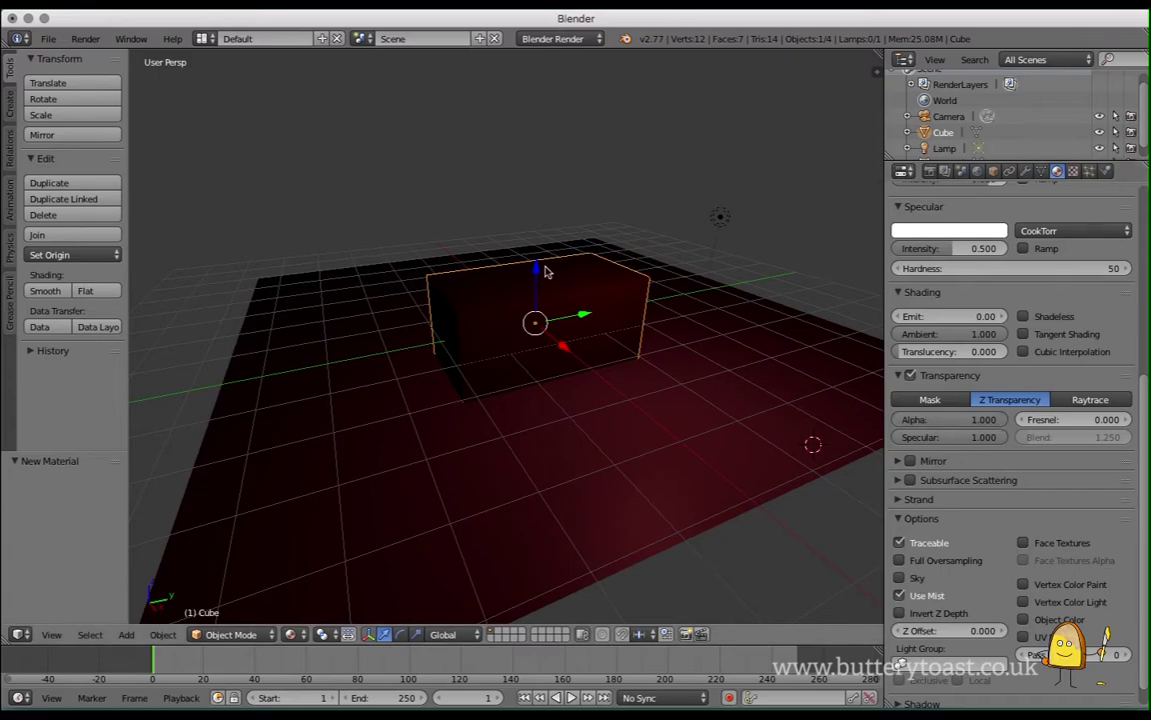
Switch the viewport to Solid shading and uncheck the wood material's Transparency, collapsing that panel.
click(323, 634)
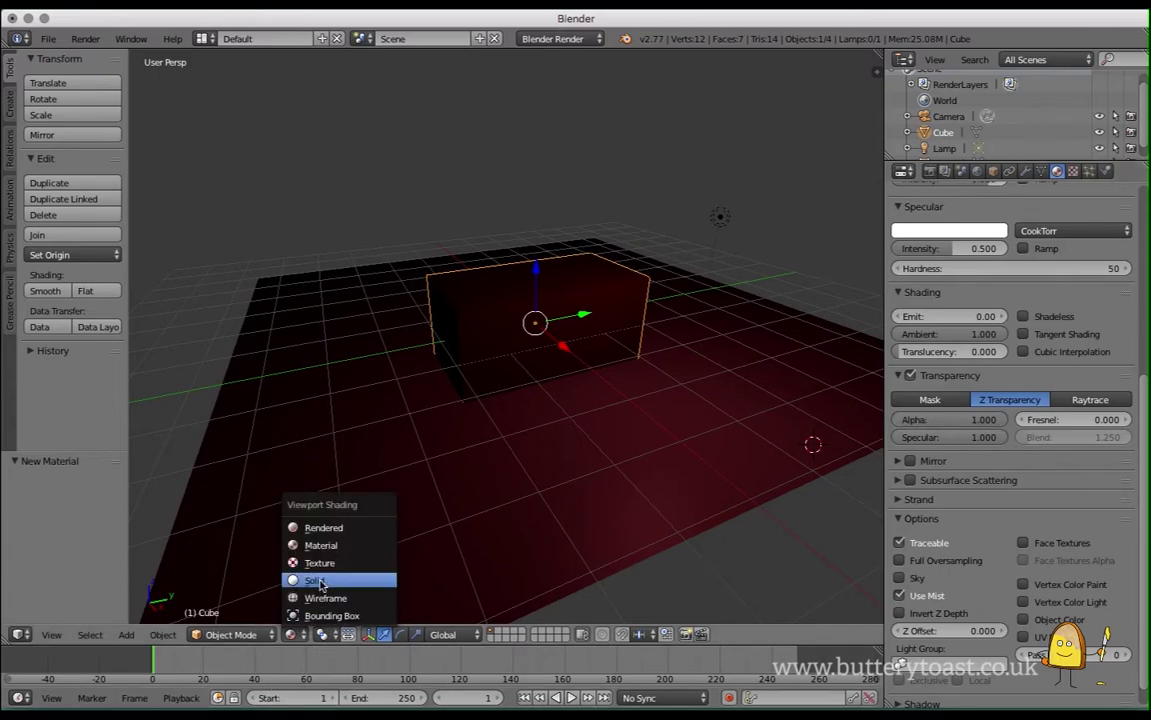
click(317, 582)
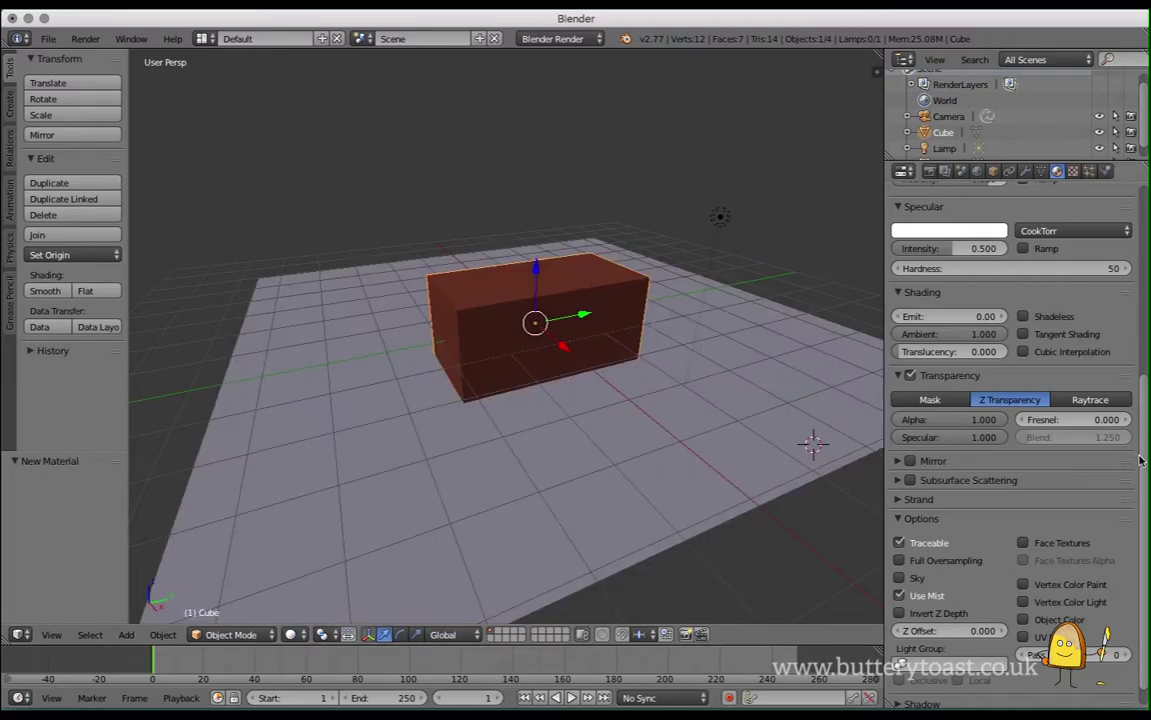
scroll(960, 460, down, 1)
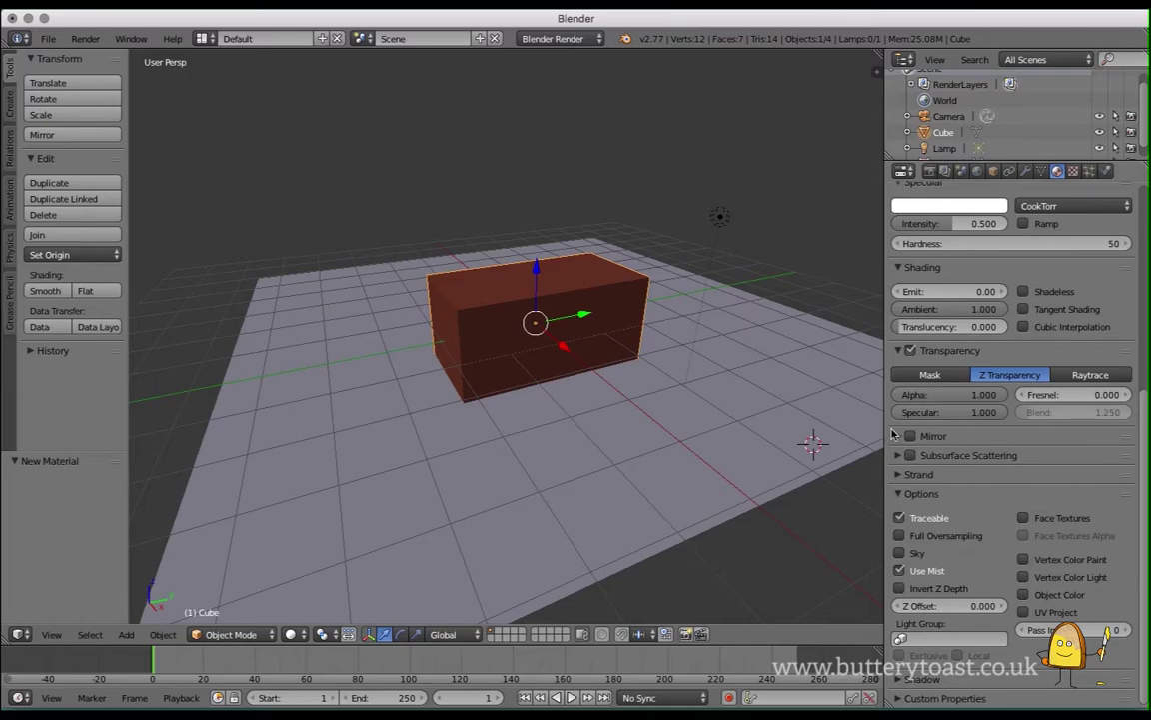
click(909, 352)
click(929, 356)
scroll(1137, 270, up, 4)
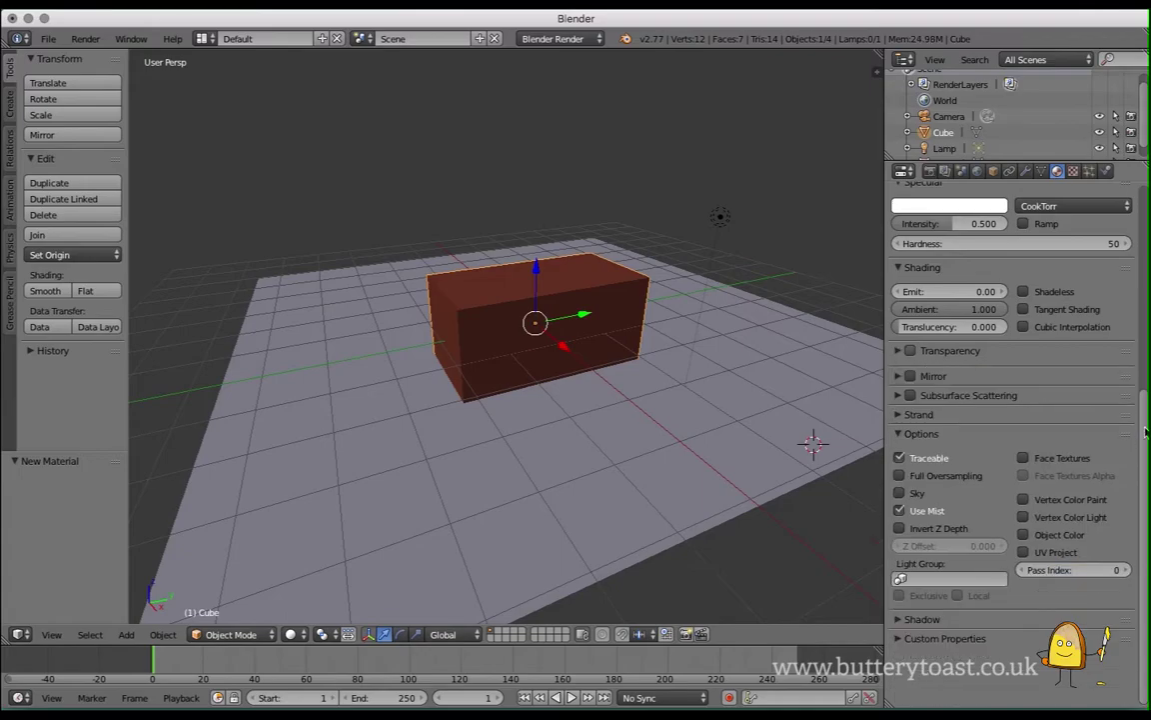
scroll(1138, 270, up, 5)
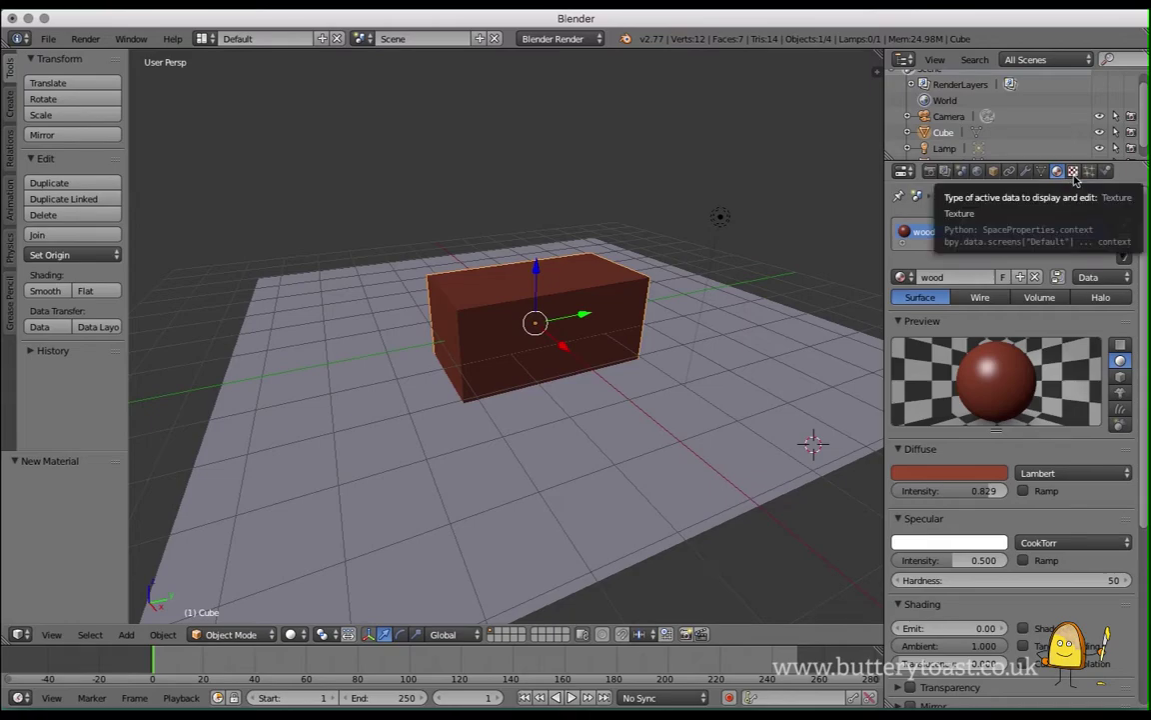
Add a new texture named 'Texture' of type Image or Movie to the wood material.
click(1074, 172)
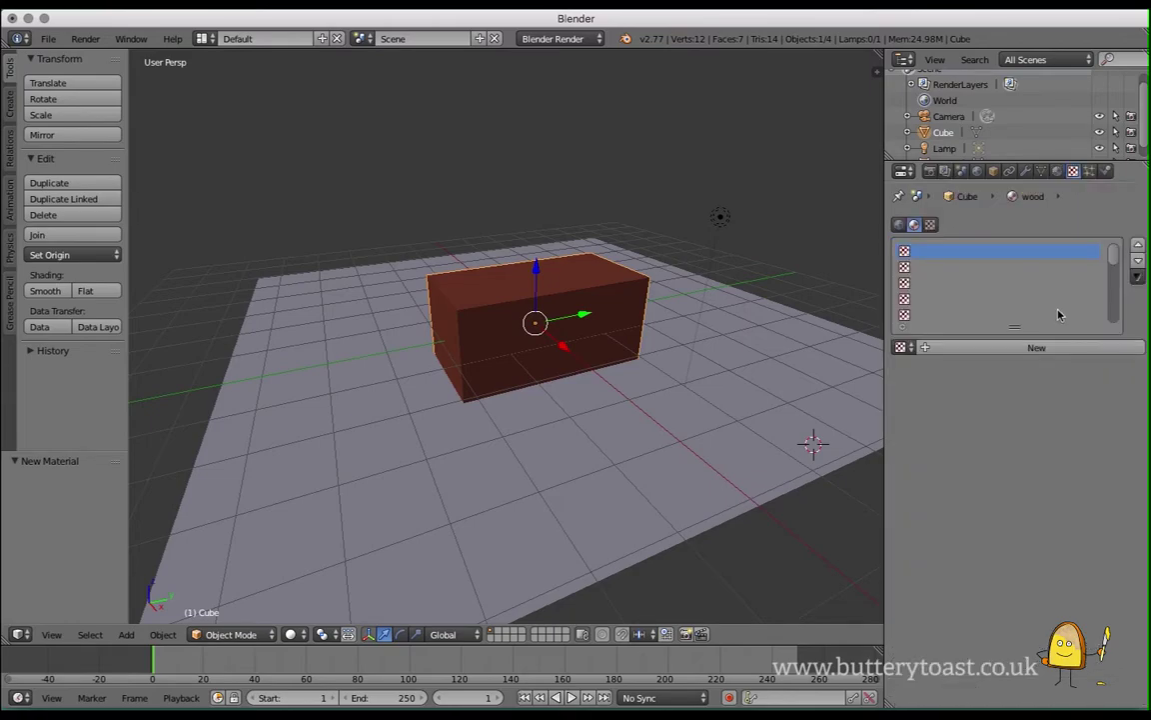
click(989, 347)
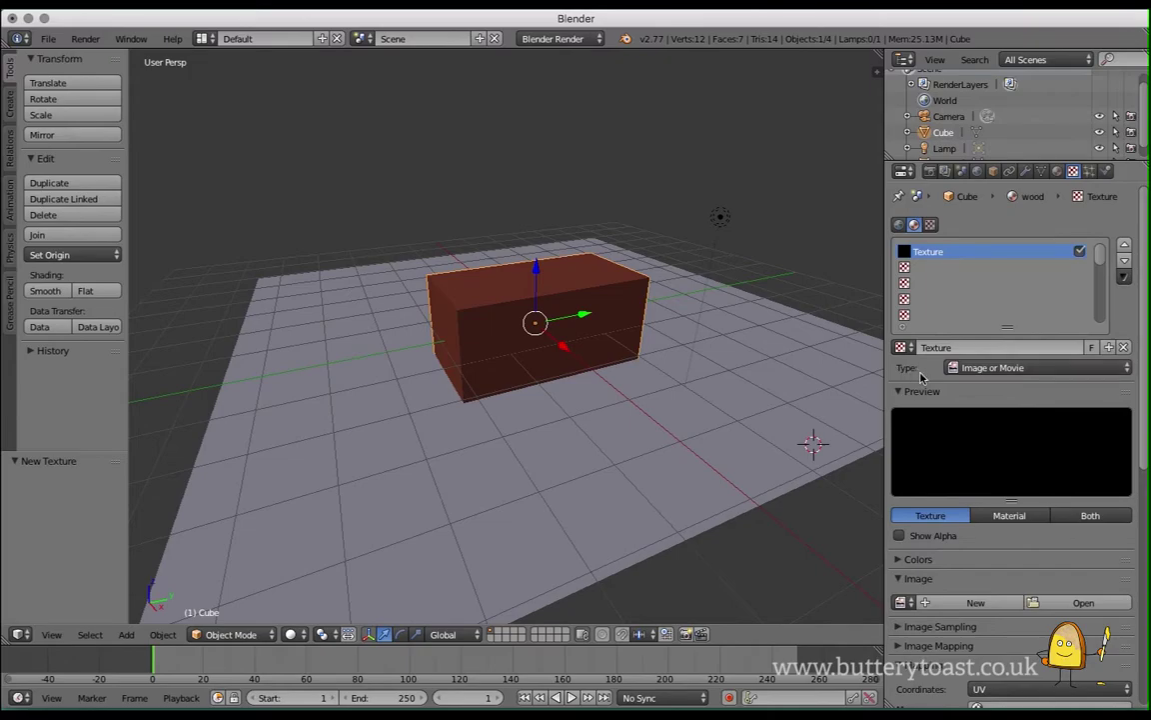
click(976, 370)
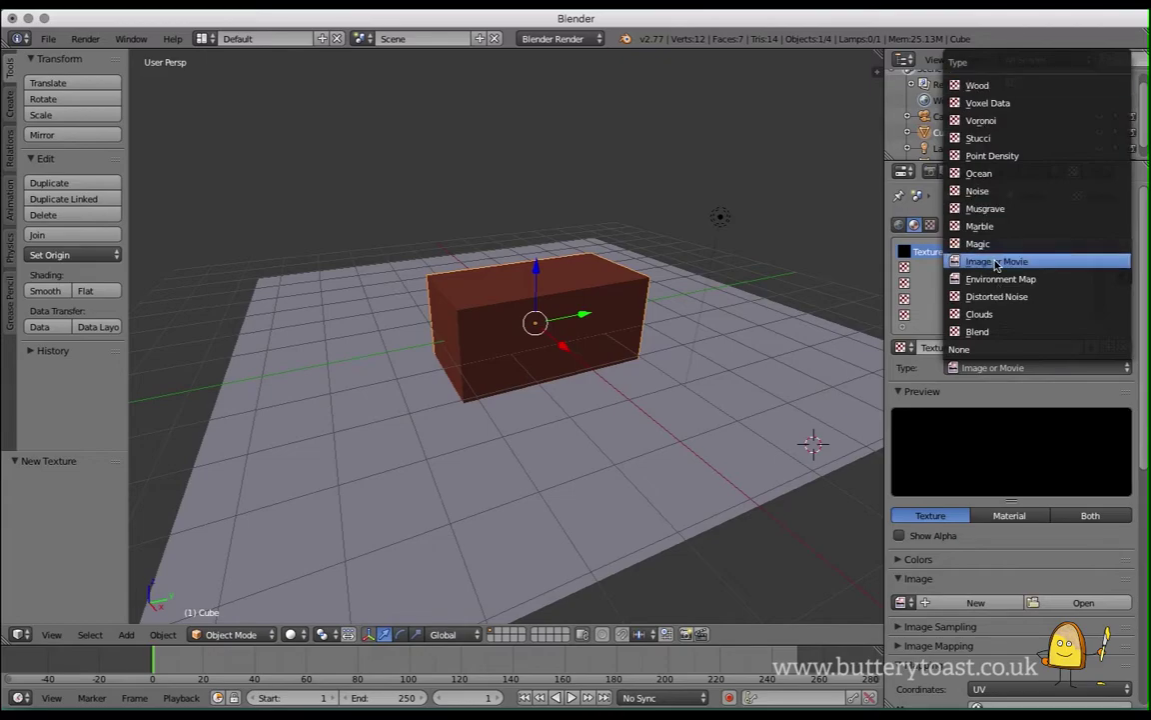
click(1136, 335)
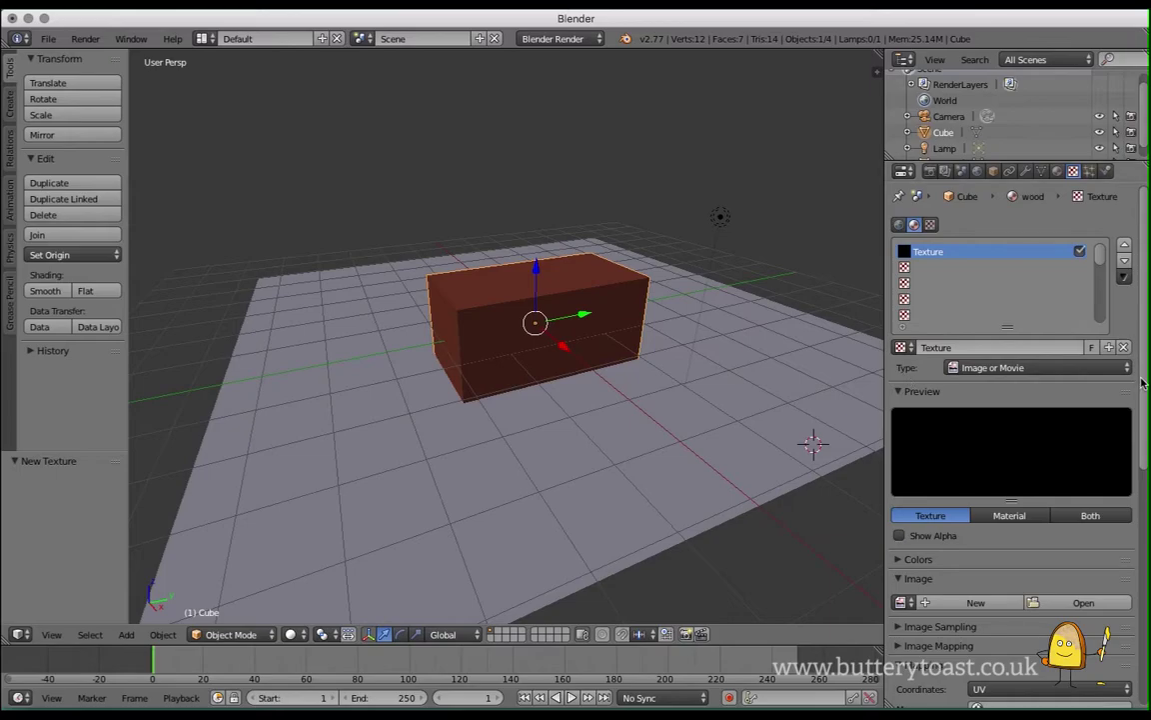
Load wood_texture_image.jpg from Desktop/textures as the texture's image.
scroll(1092, 472, down, 3)
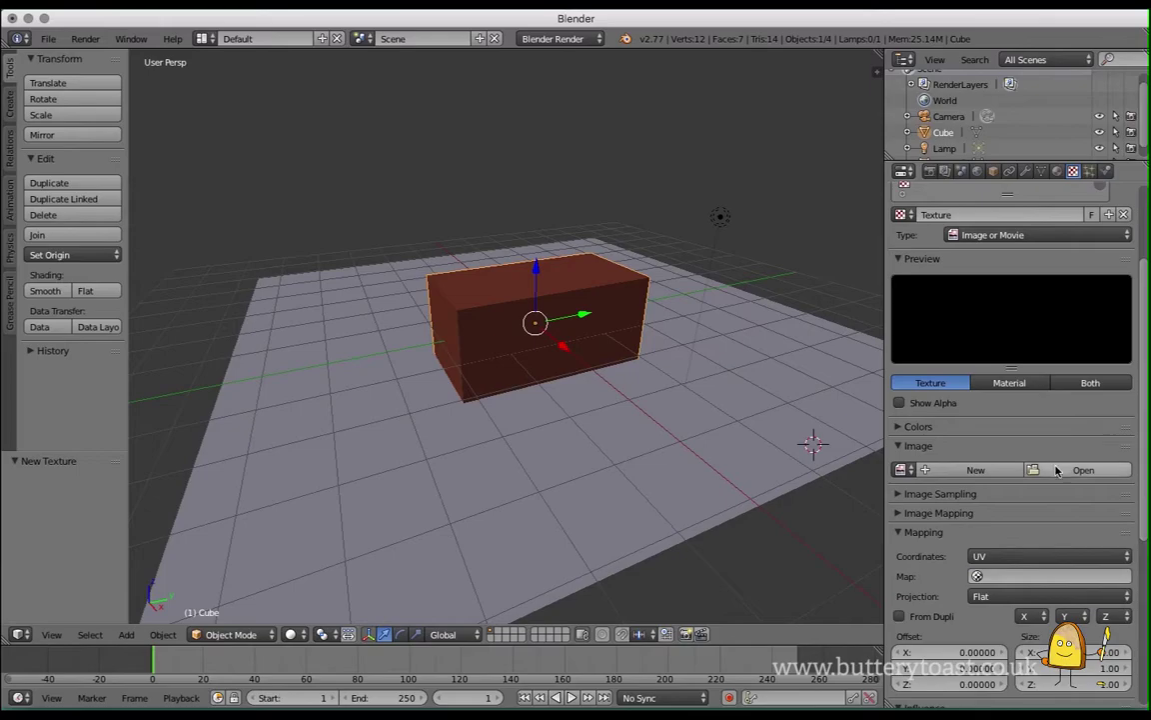
click(1056, 471)
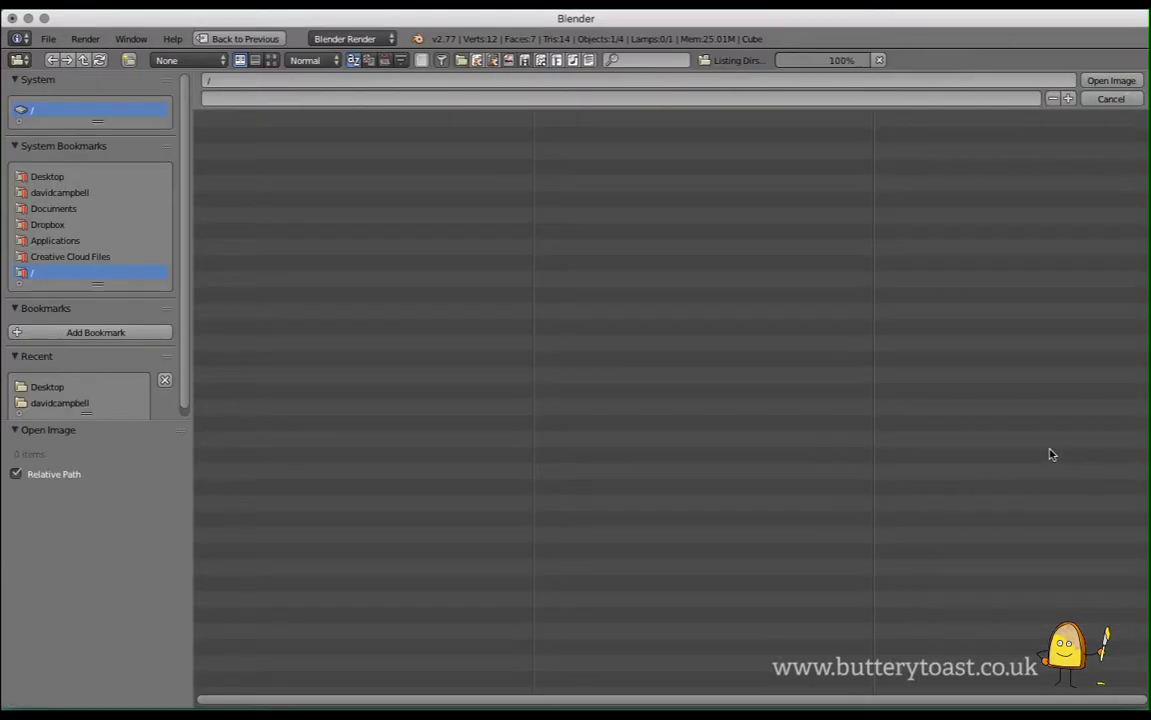
click(44, 176)
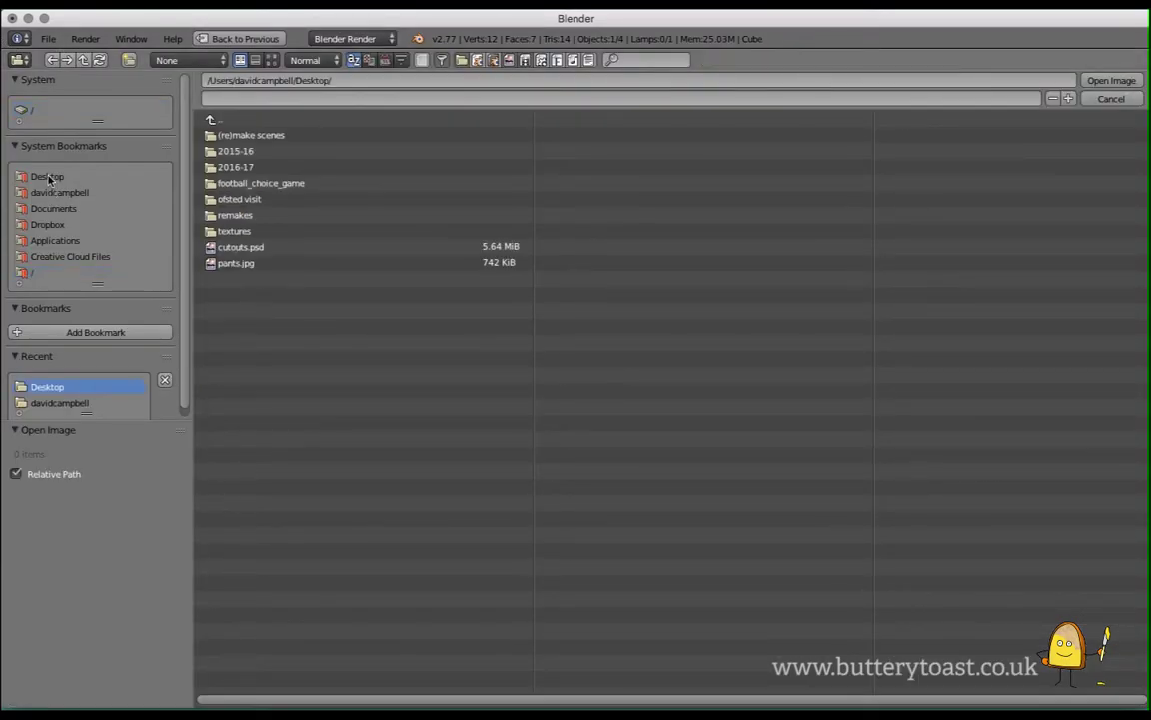
click(236, 231)
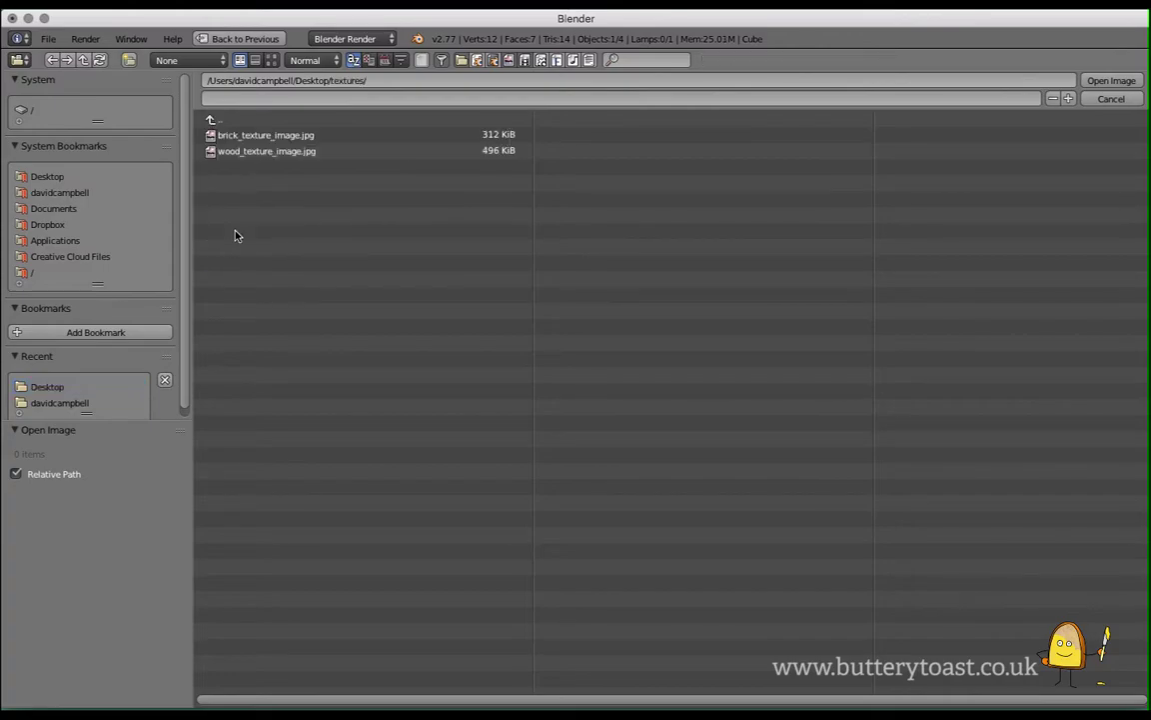
click(254, 155)
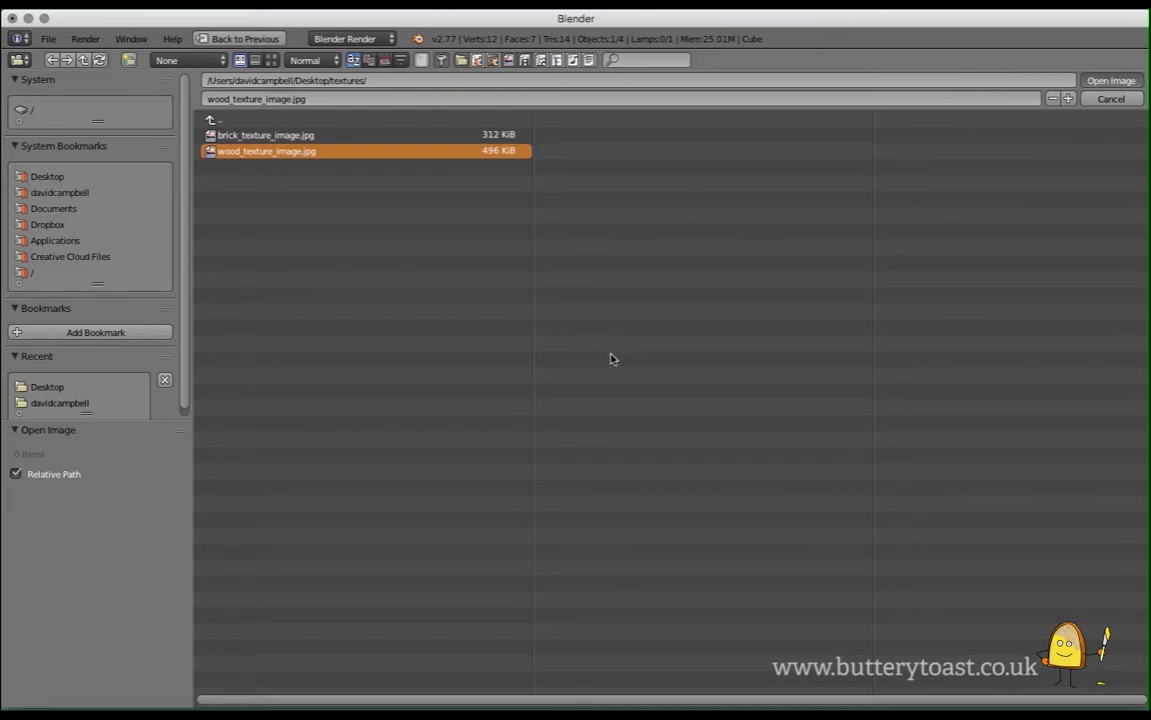
key(Return)
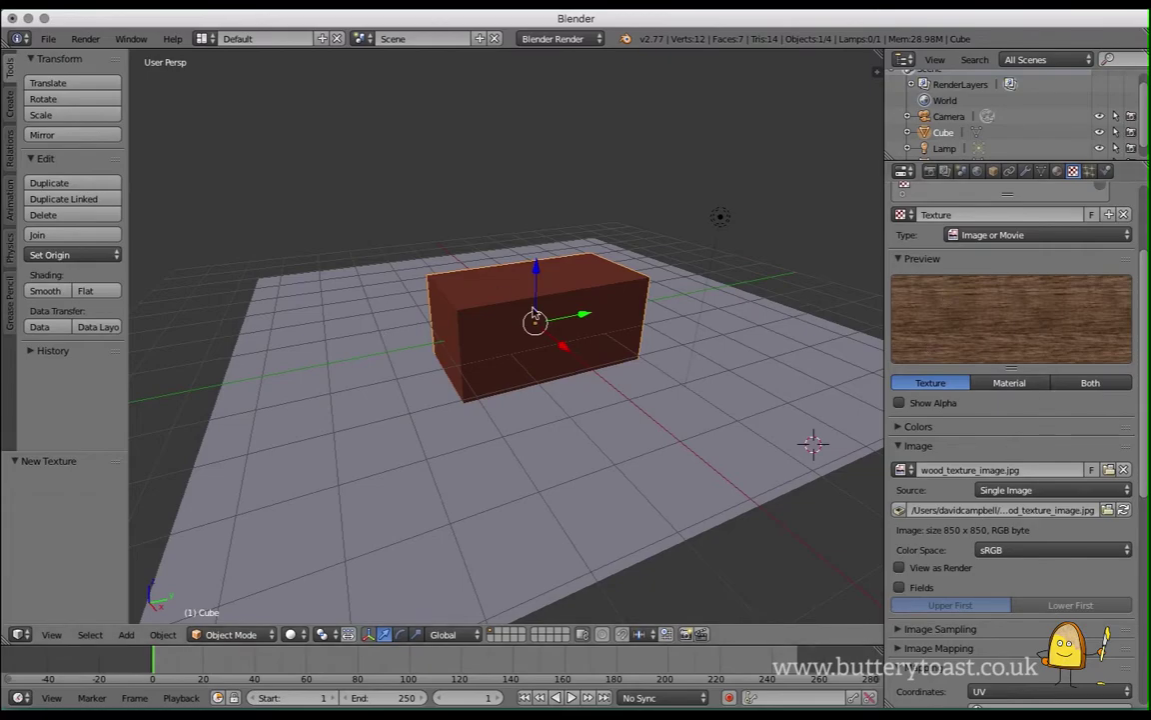
Switch to Texture shading and move the lamp −0.979 along the Y axis.
click(297, 634)
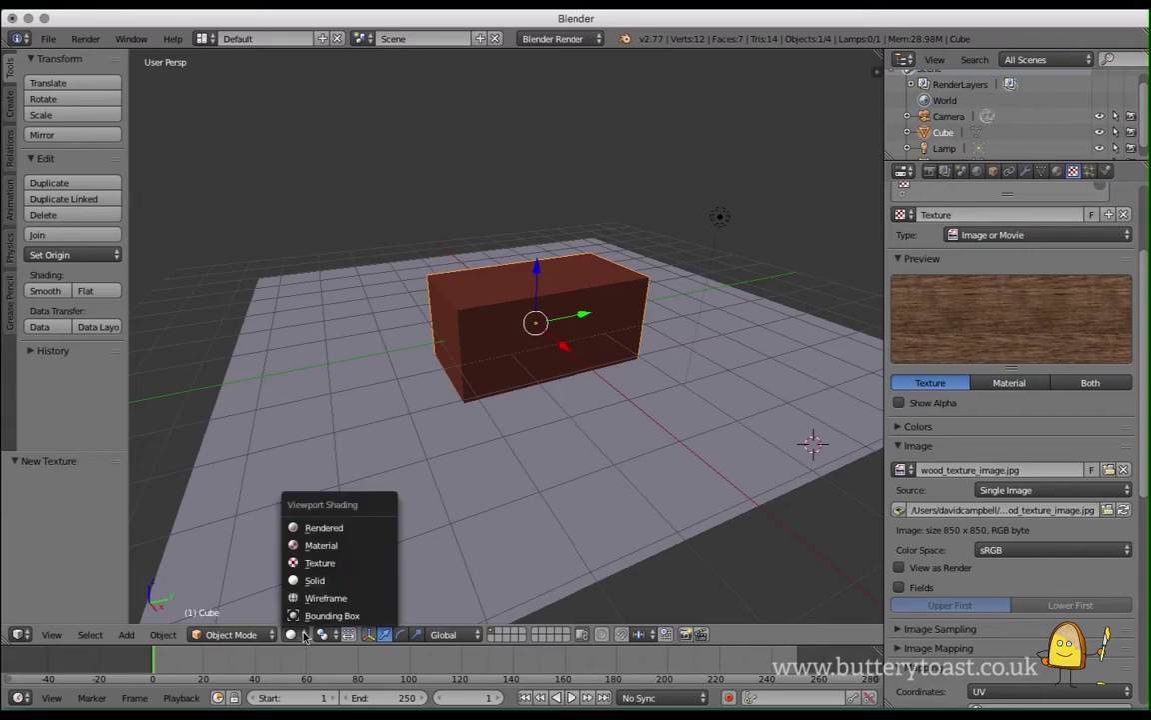
click(313, 565)
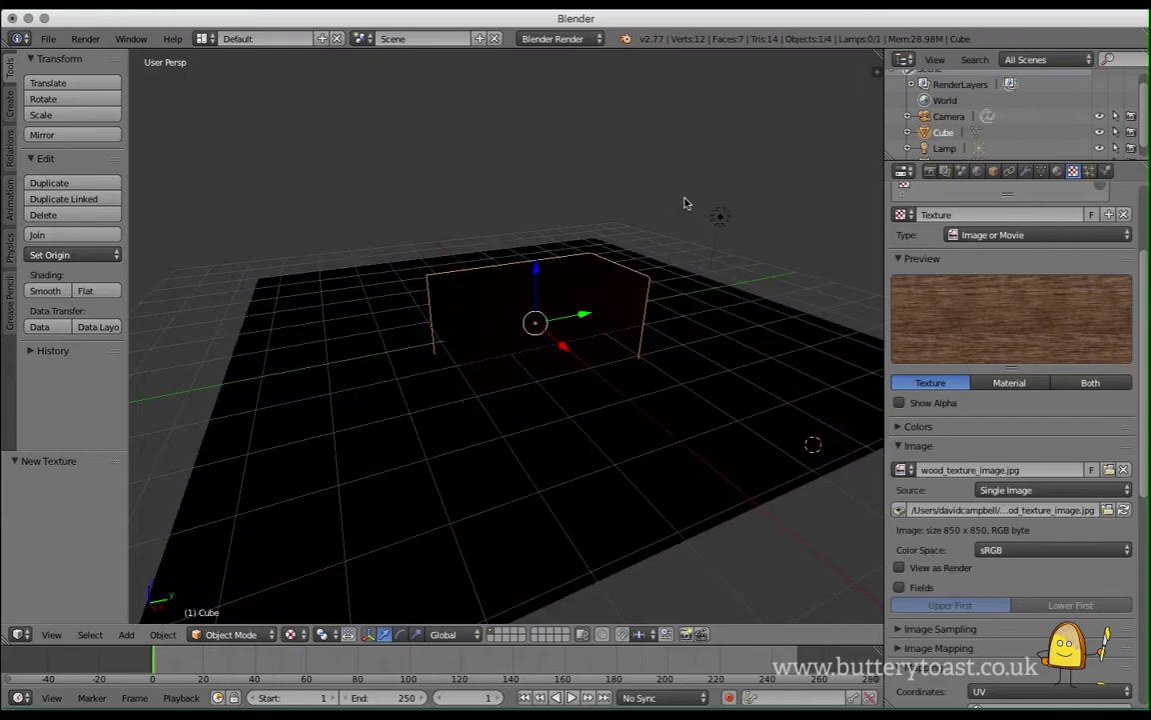
right_click(722, 217)
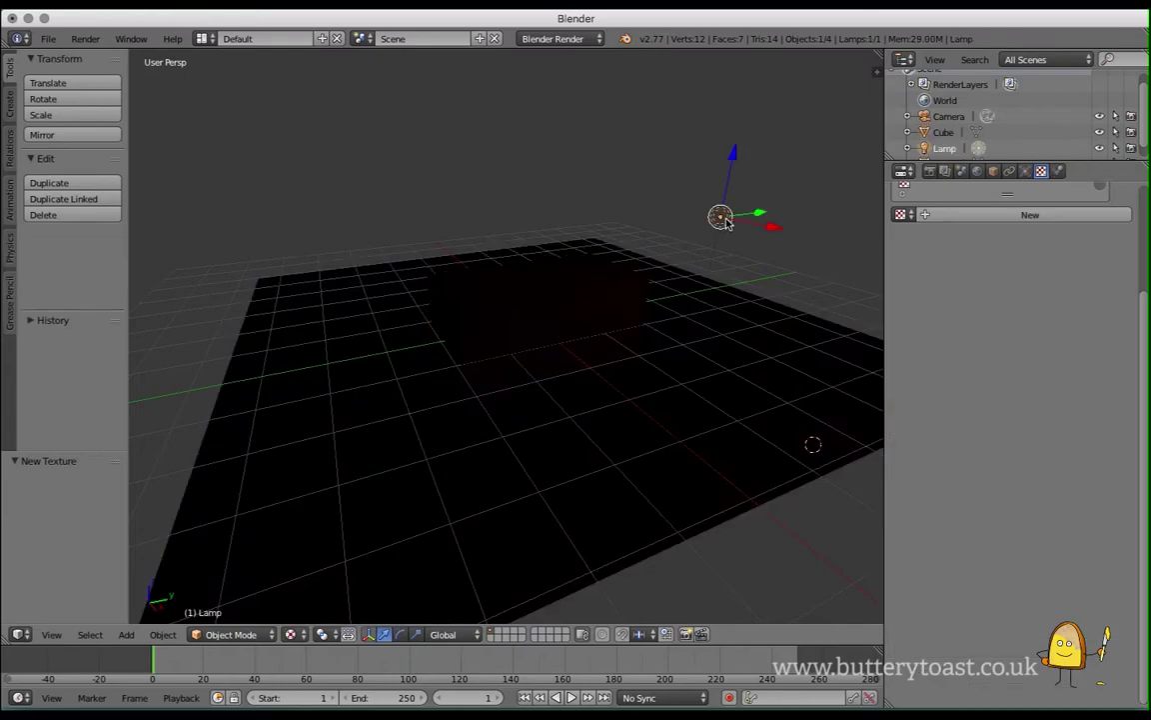
key(g)
key(y)
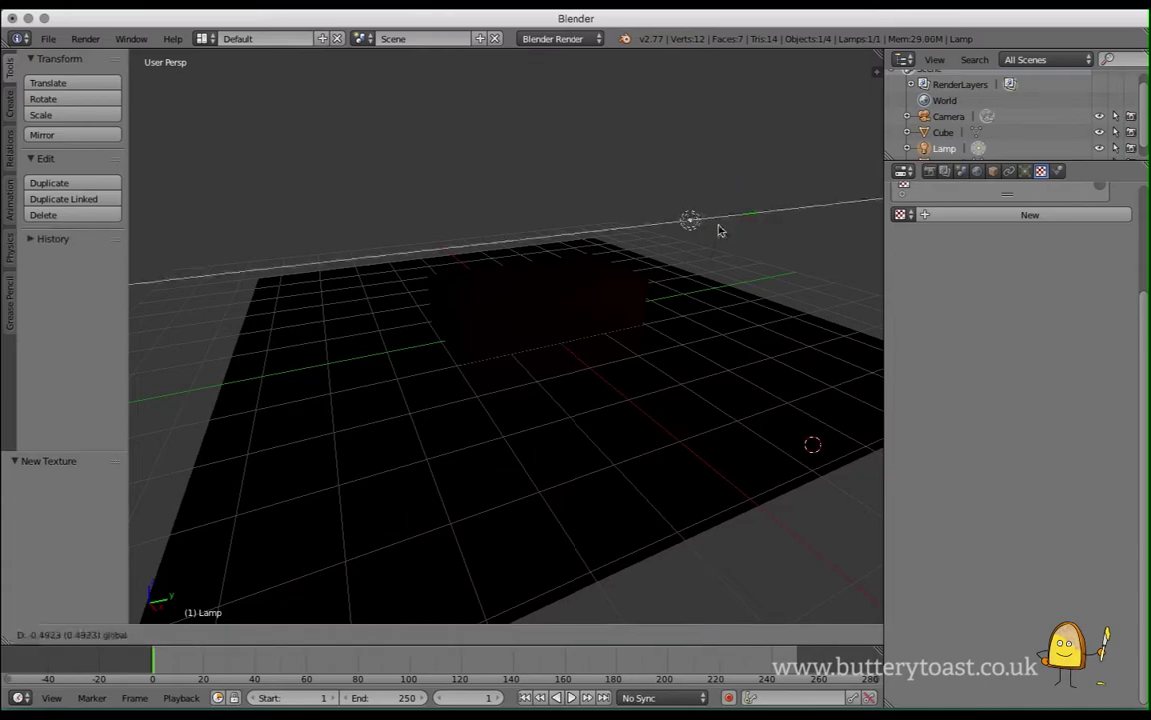
click(706, 232)
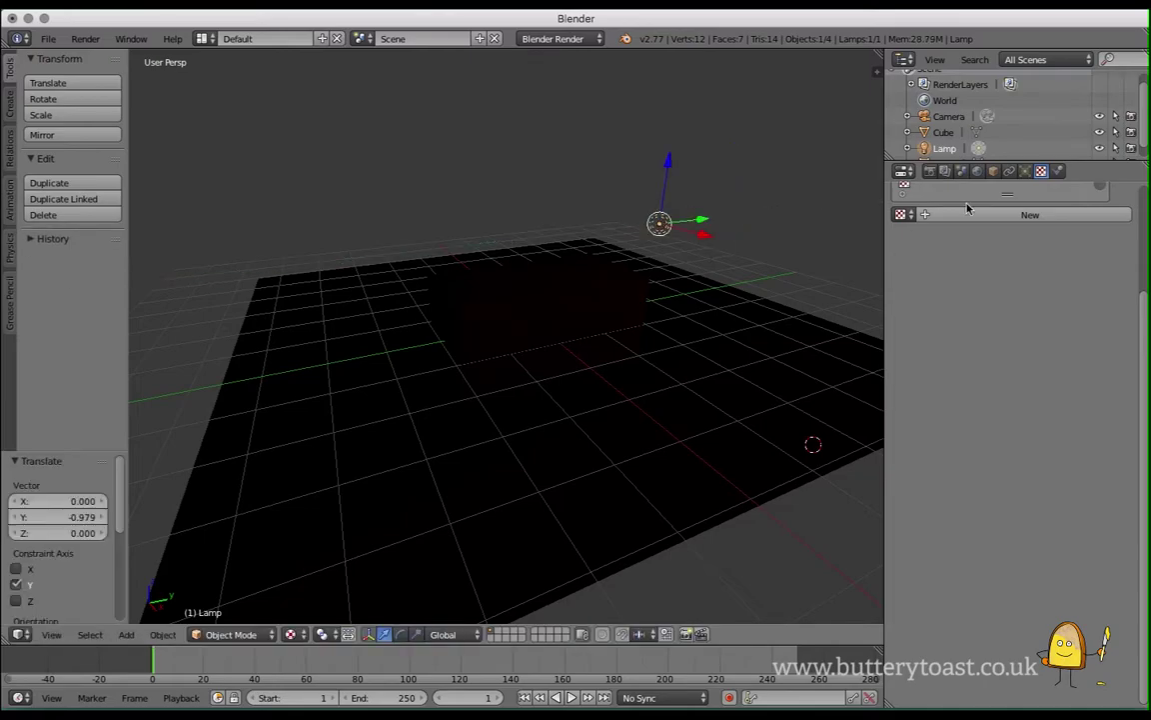
Set the lamp's distance to 30 and its colour to near-white (1.000, 0.979, 0.916).
click(1026, 172)
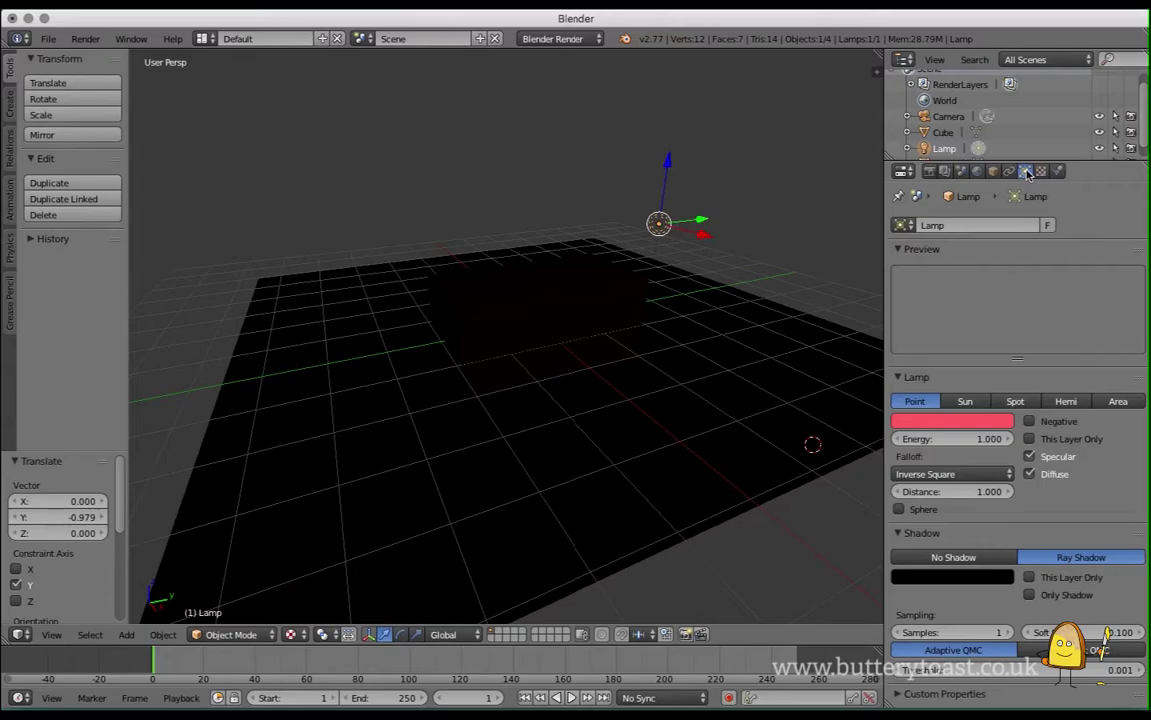
click(990, 491)
text(30)
key(Return)
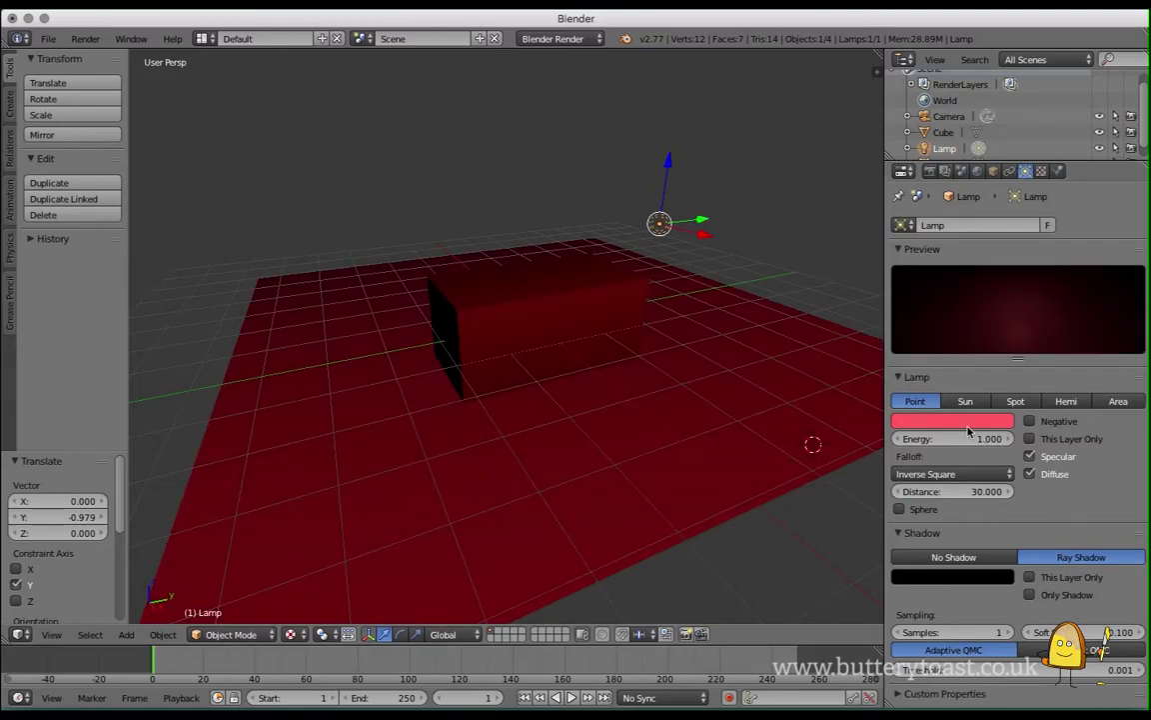
click(925, 421)
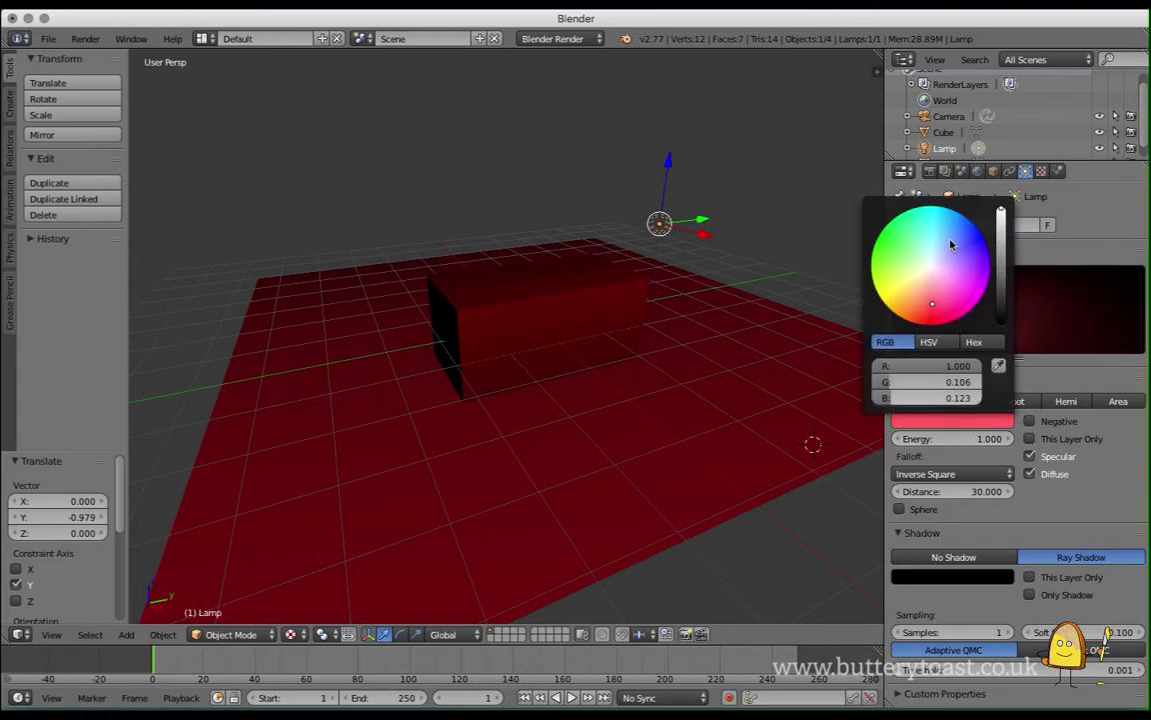
click(929, 270)
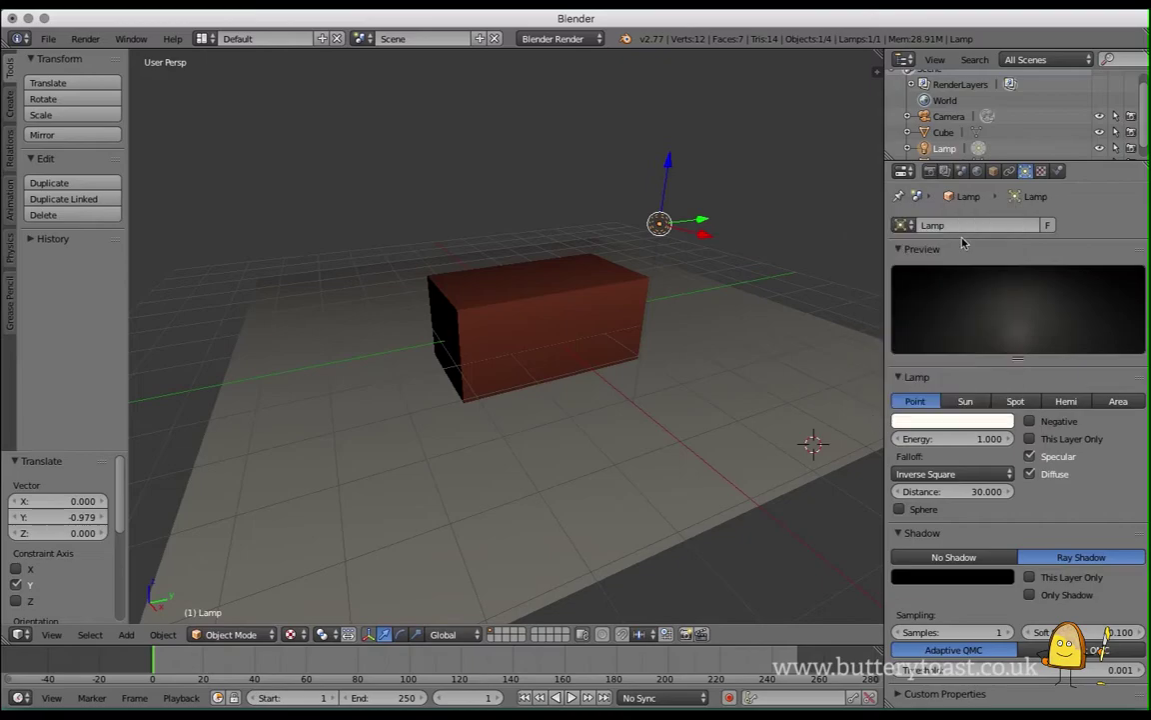
scroll(578, 403, up, 4)
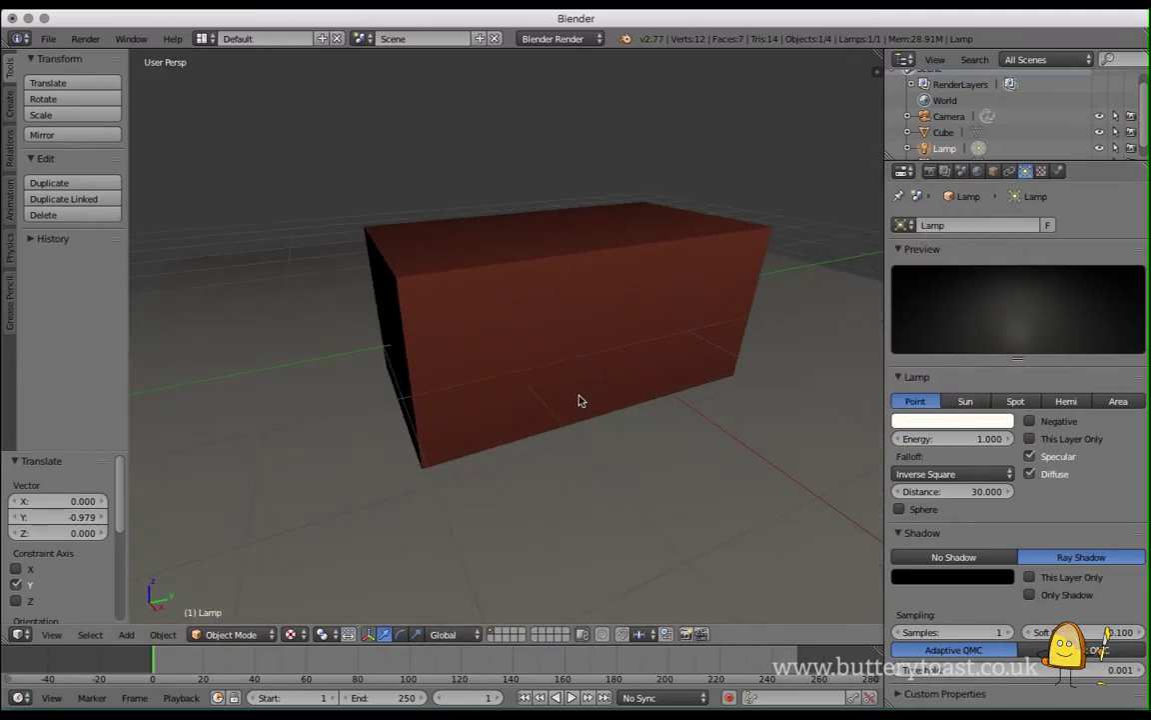
scroll(579, 401, down, 4)
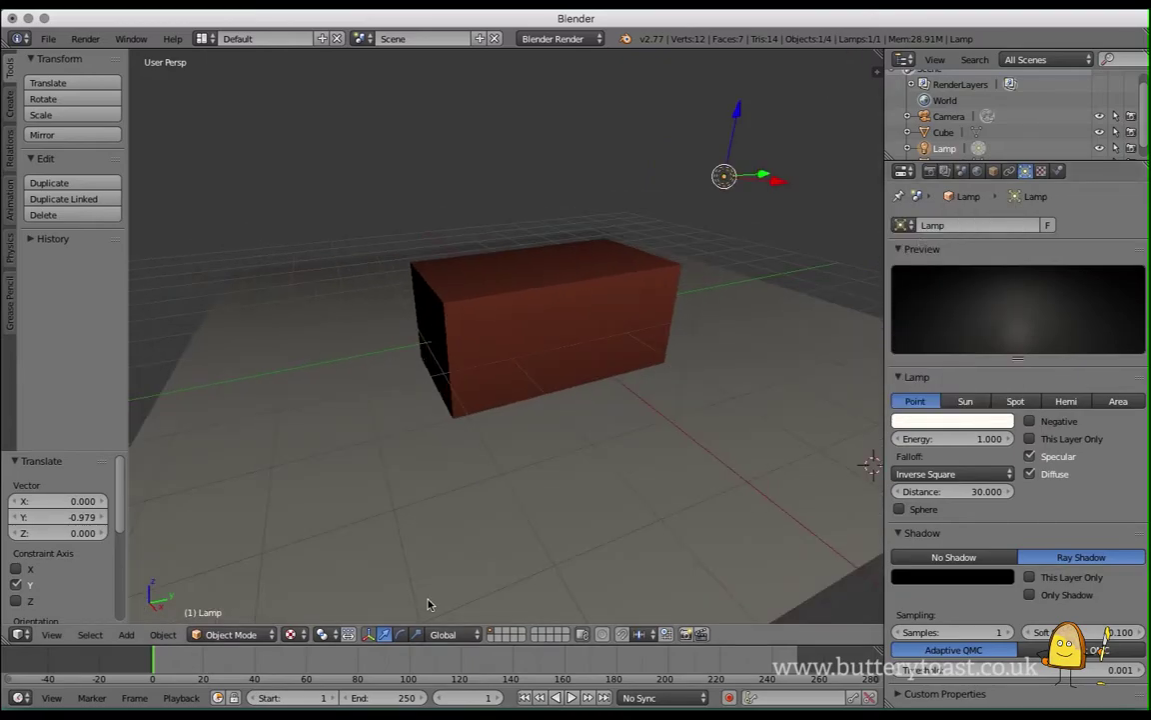
click(291, 634)
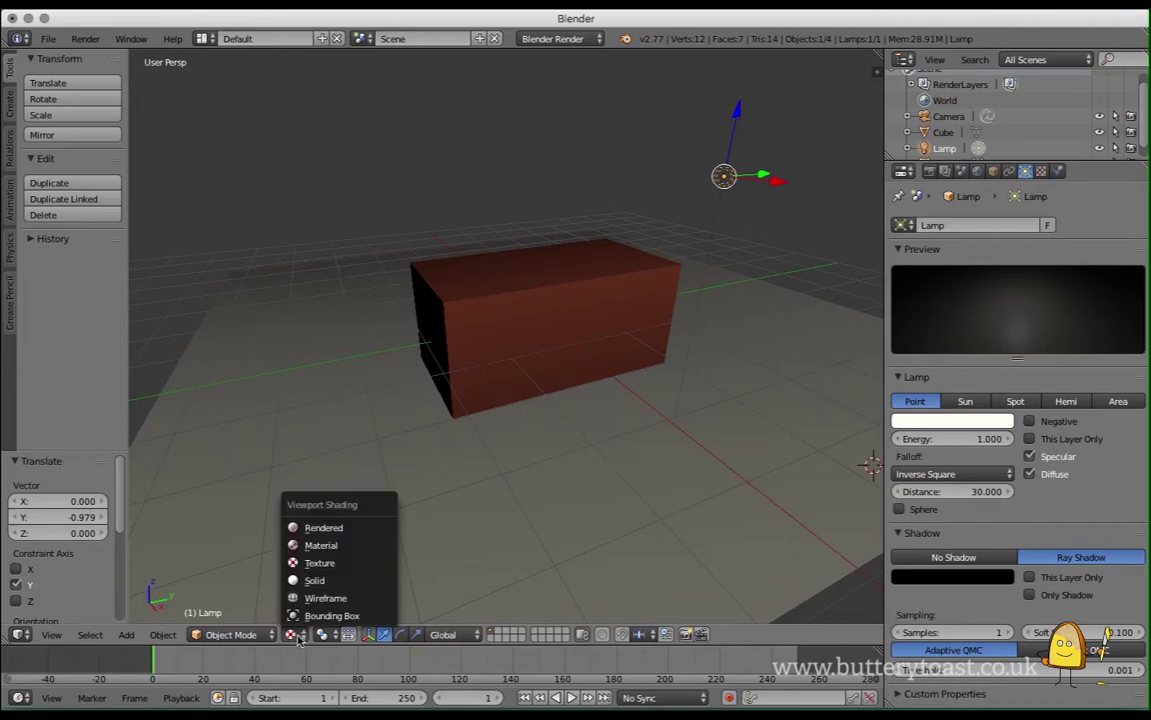
click(321, 529)
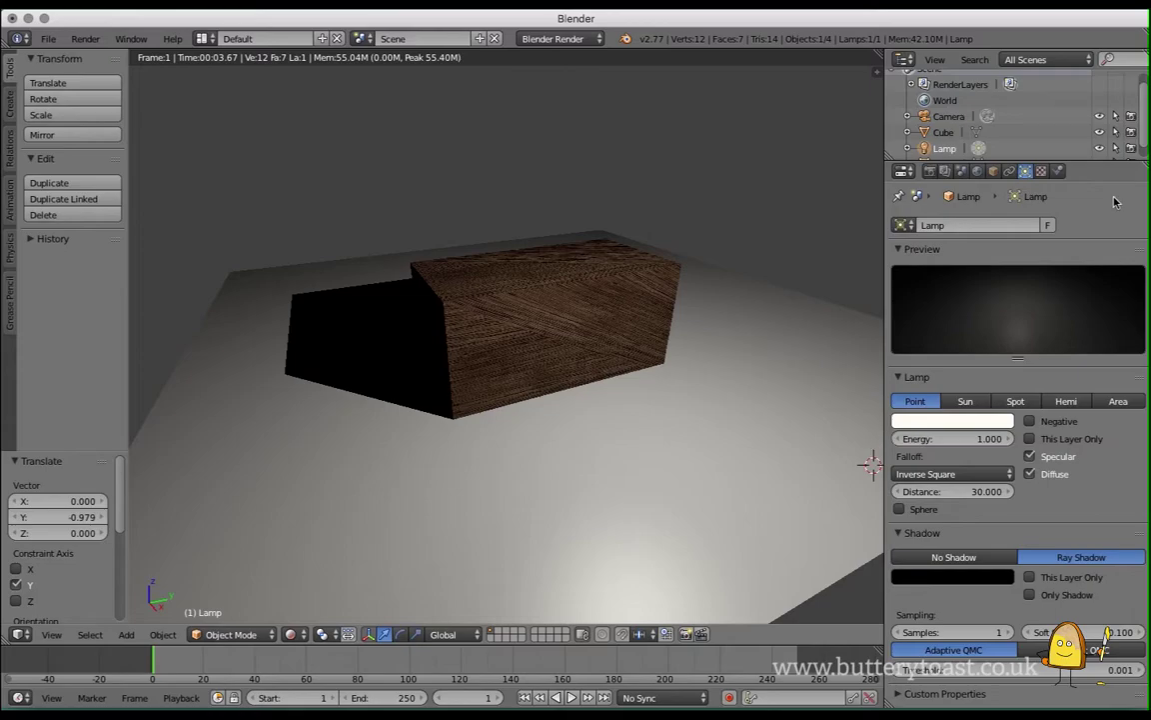
click(294, 635)
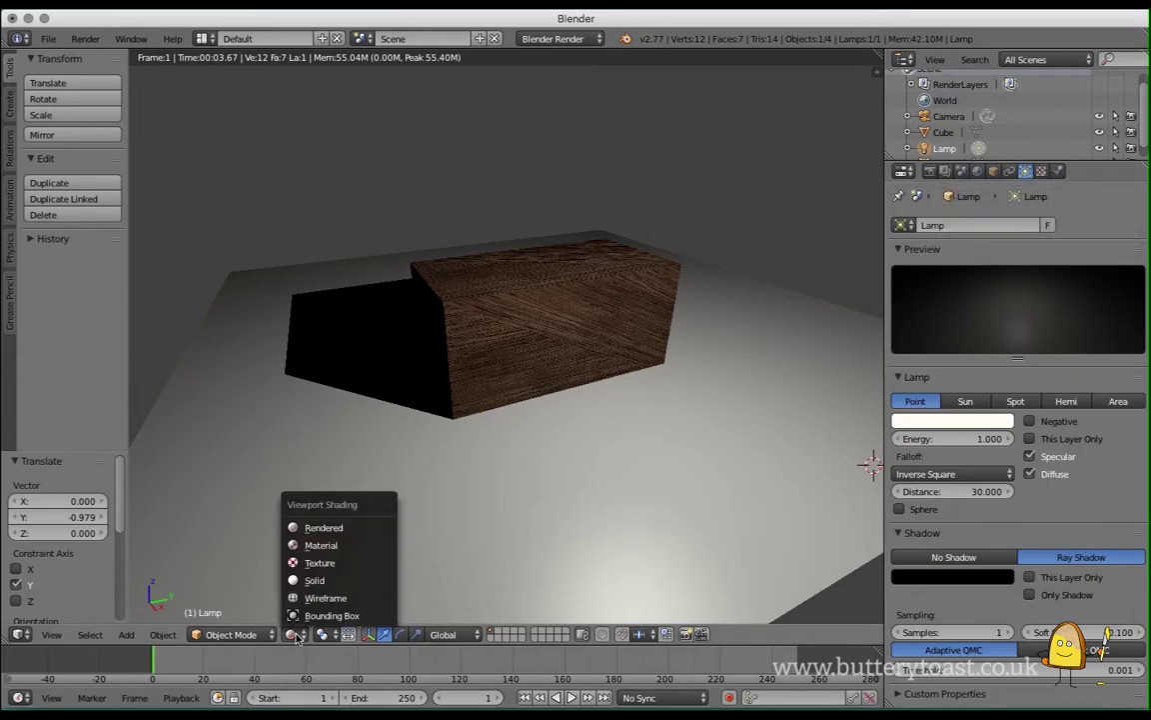
Return to solid shading, put the box in Edit Mode, and select all its vertices.
click(313, 580)
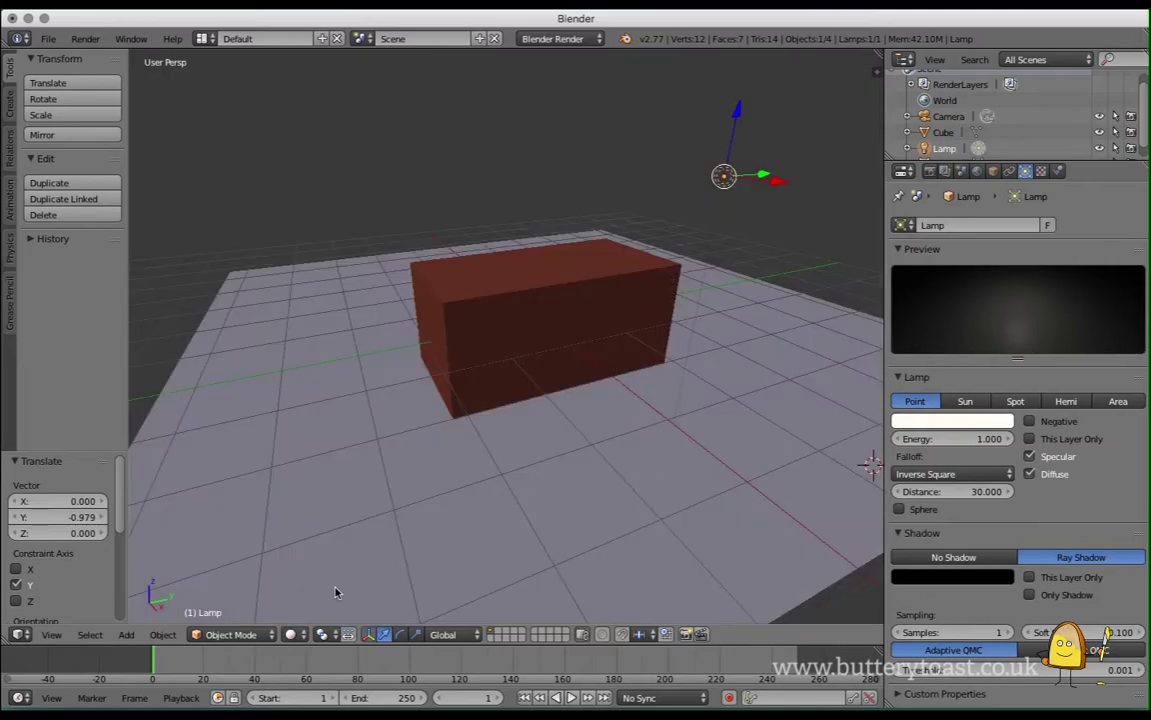
right_click(484, 301)
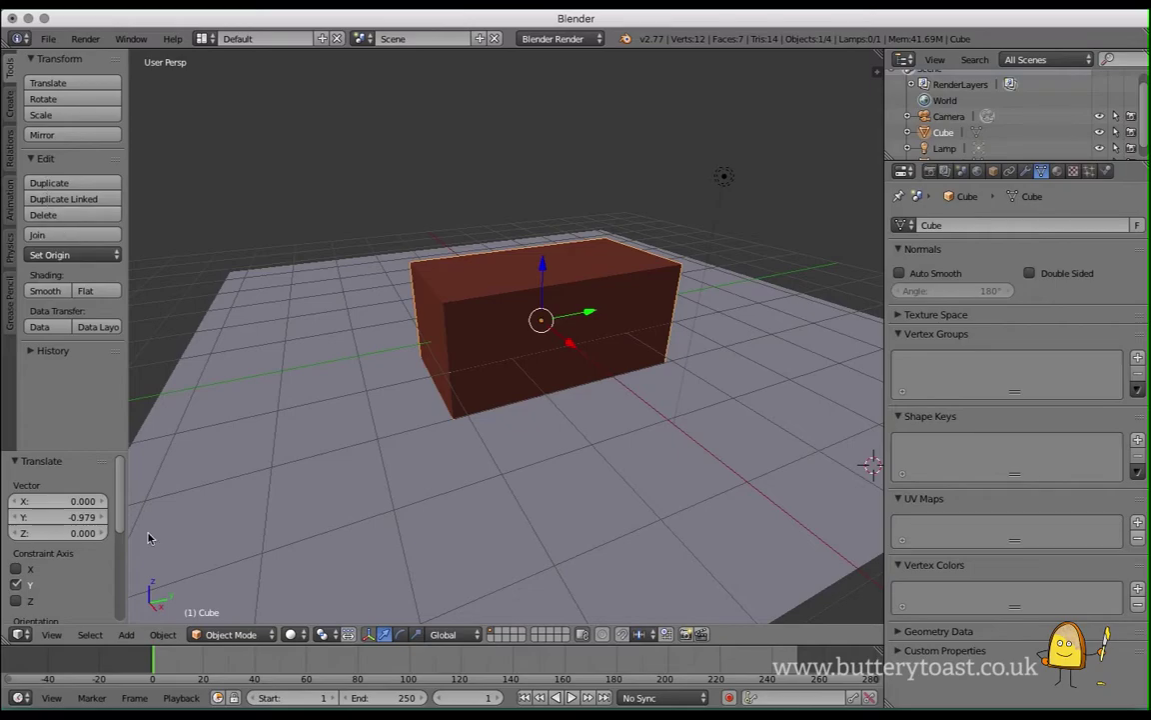
click(245, 634)
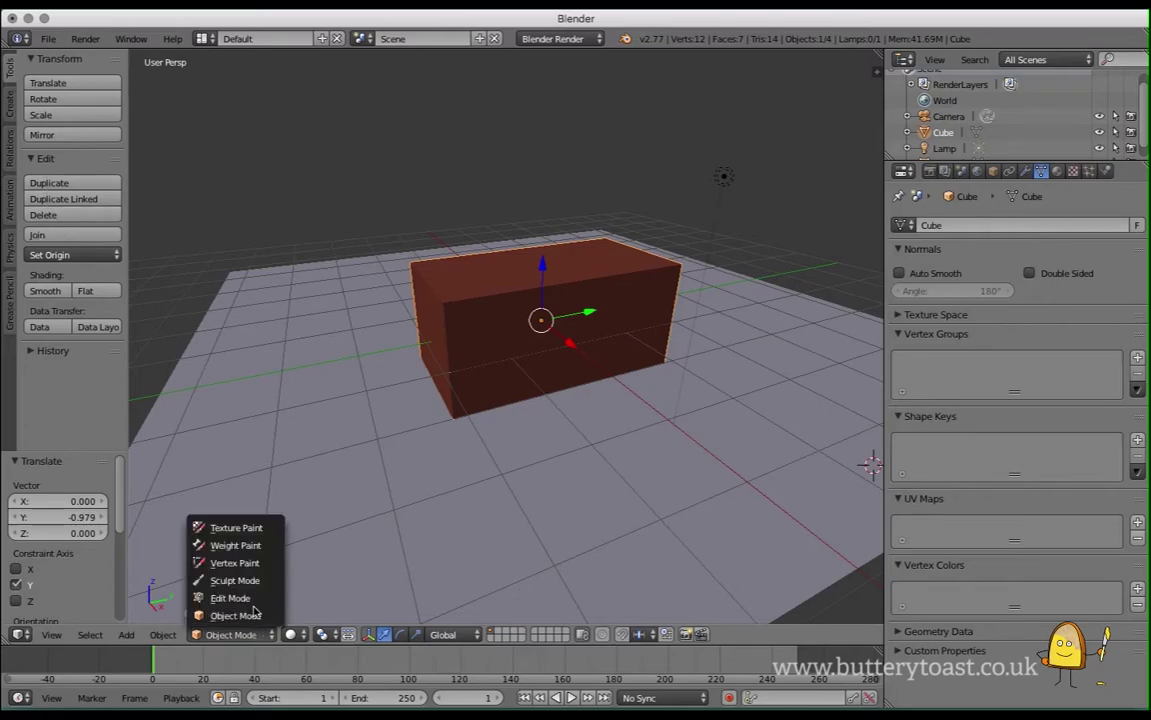
click(230, 597)
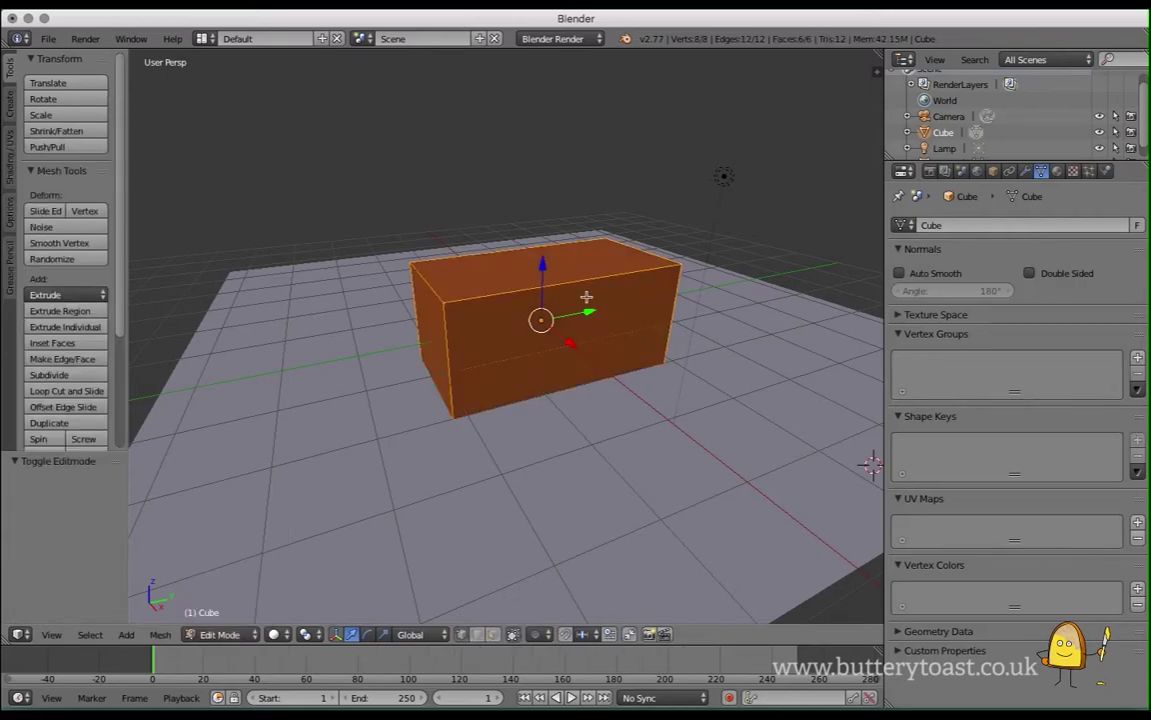
click(571, 375)
key(a)
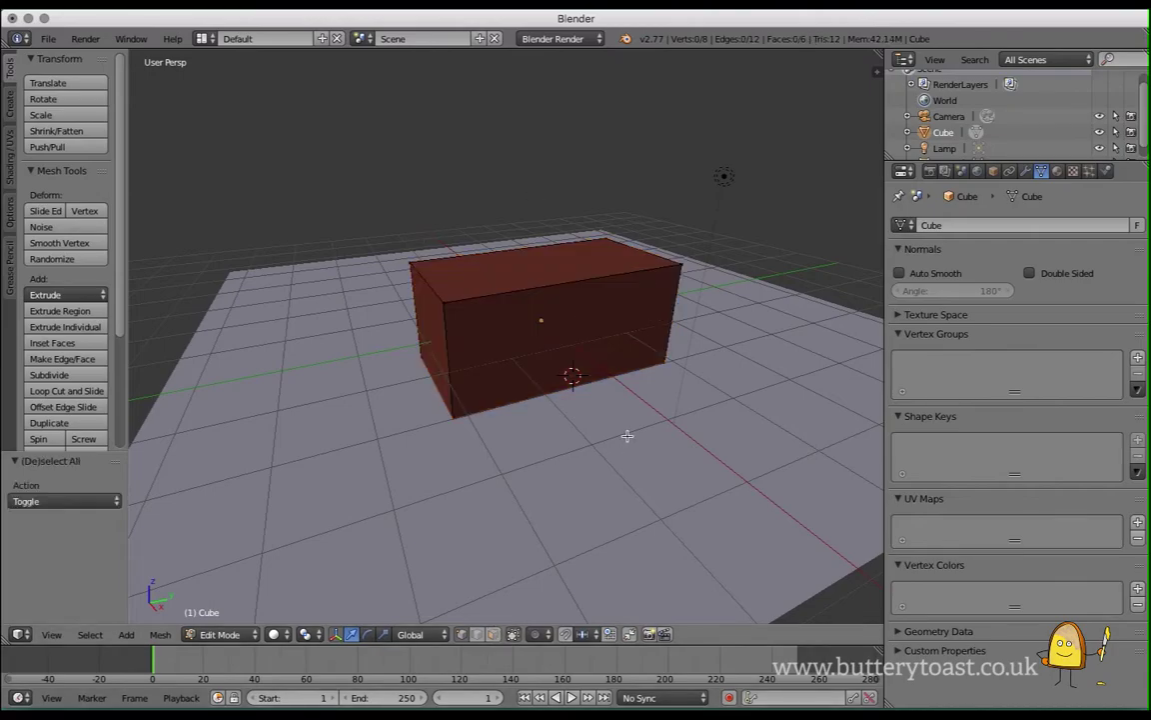
key(a)
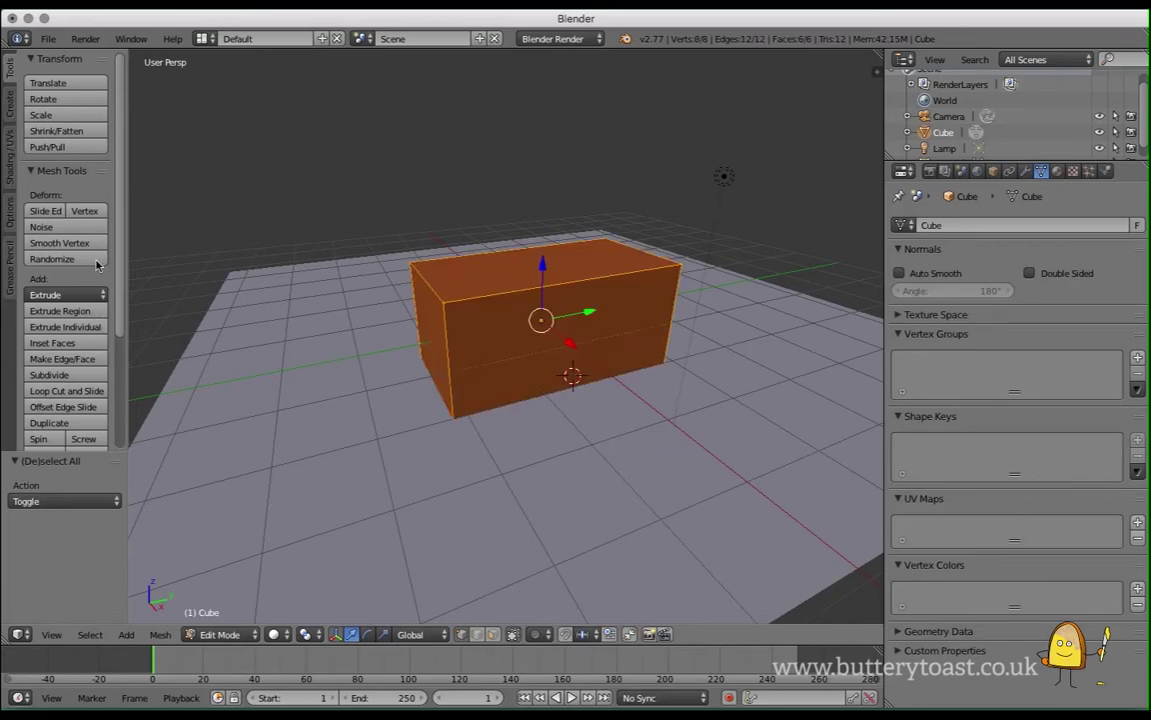
Unwrap the box's UVs with Smart UV Project at the default 66.00 angle limit.
click(12, 156)
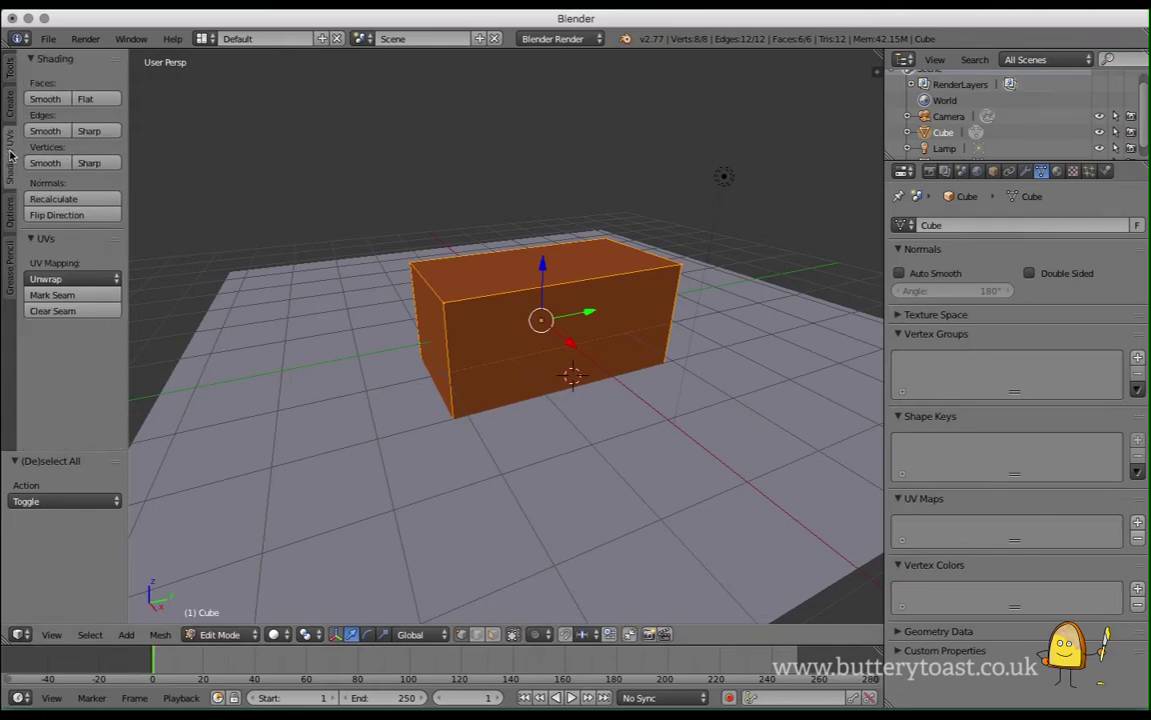
click(83, 283)
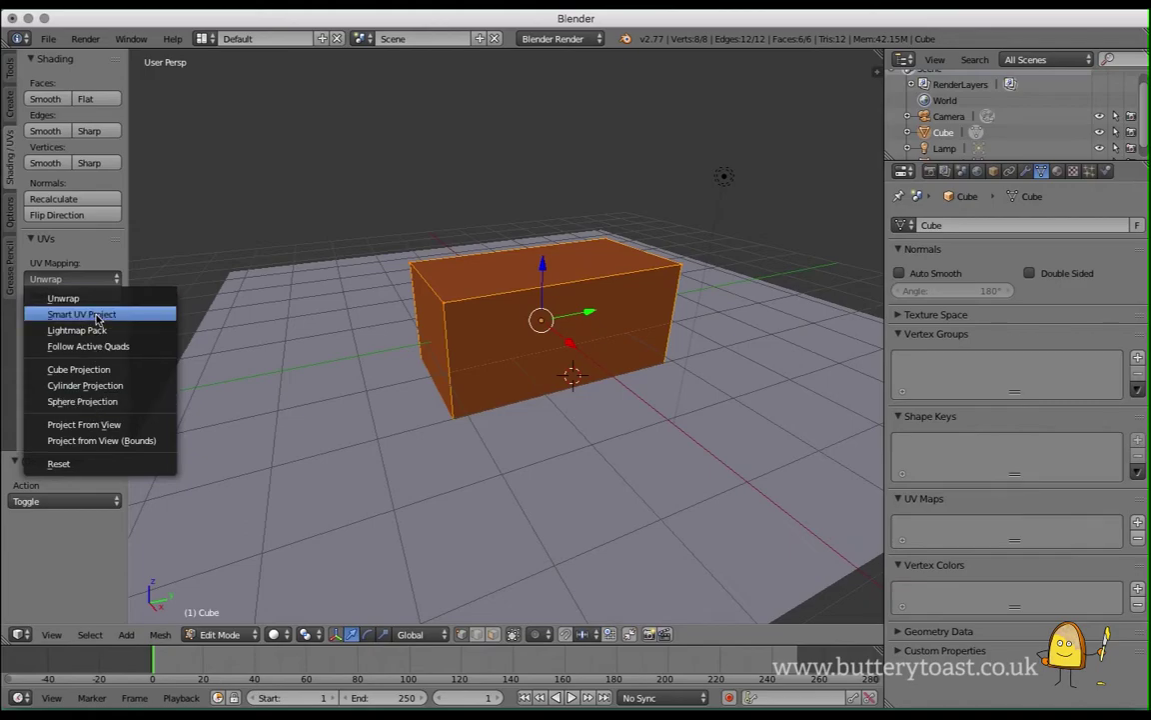
click(149, 314)
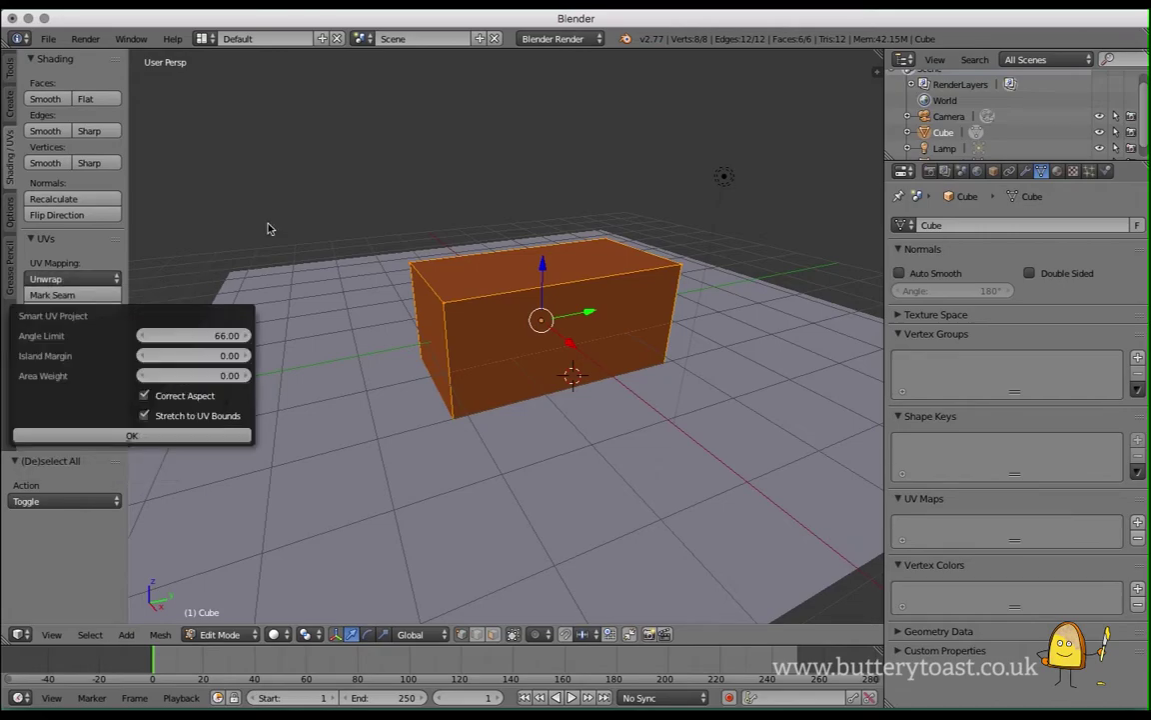
click(133, 437)
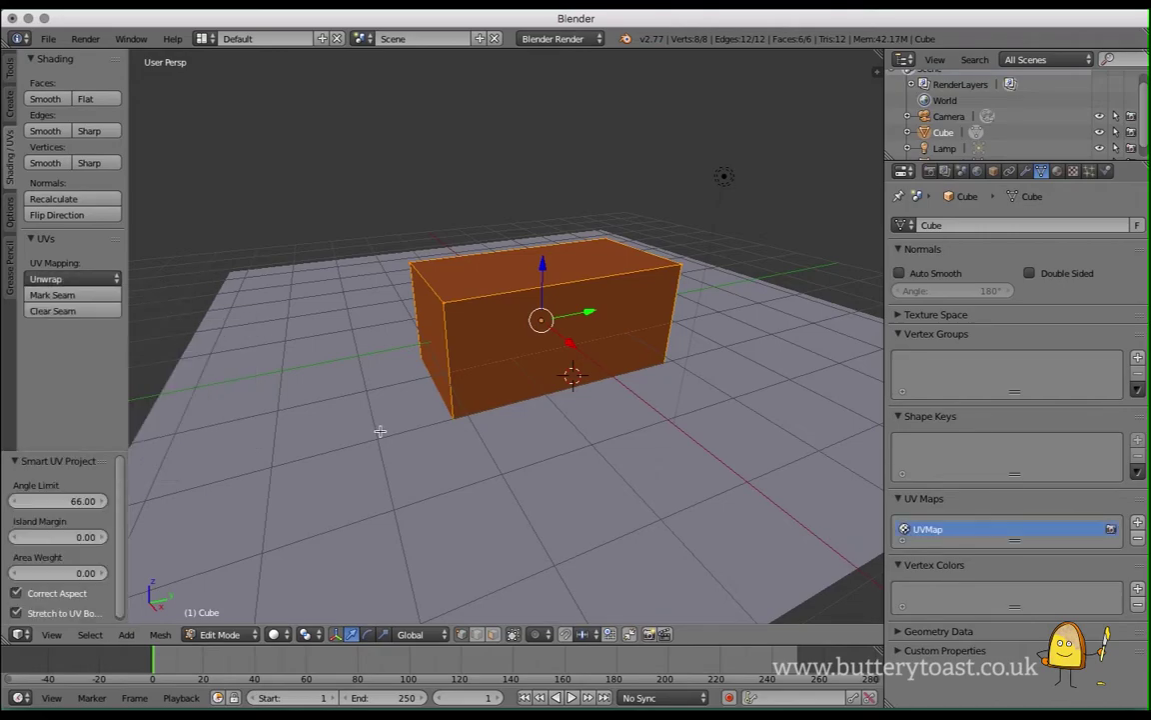
Show the wood texture's Image and Mapping settings, where mapping uses UV coordinates with Flat projection.
click(1074, 173)
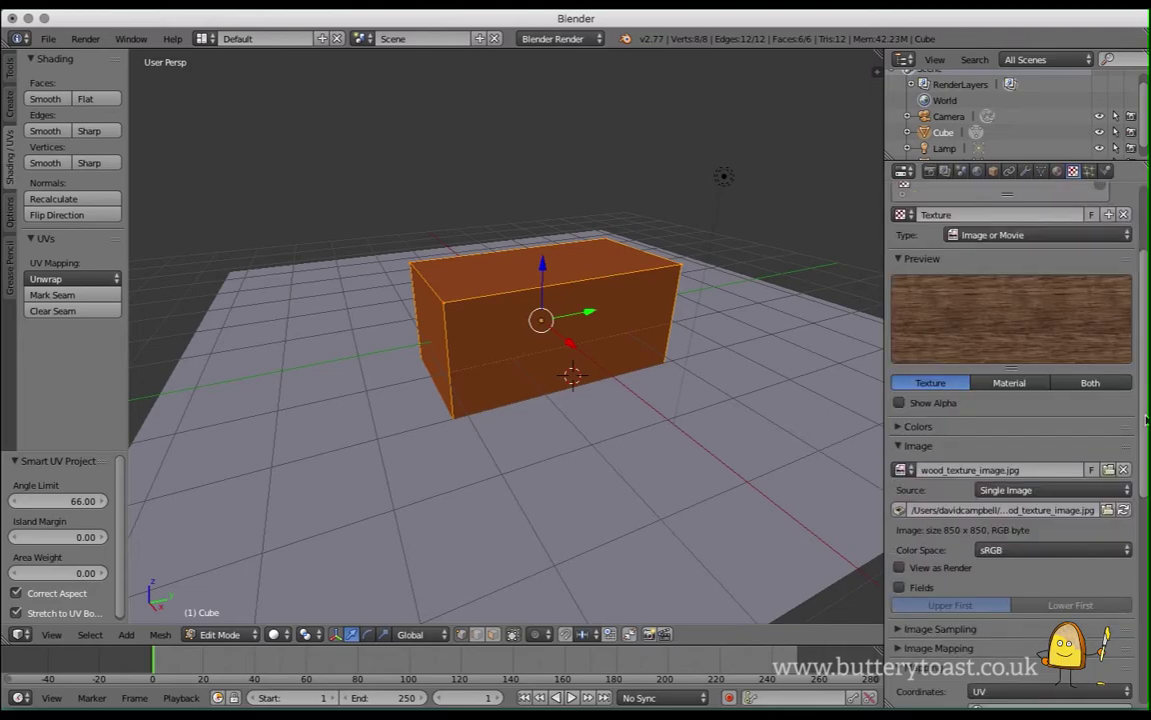
scroll(1144, 487, up, 2)
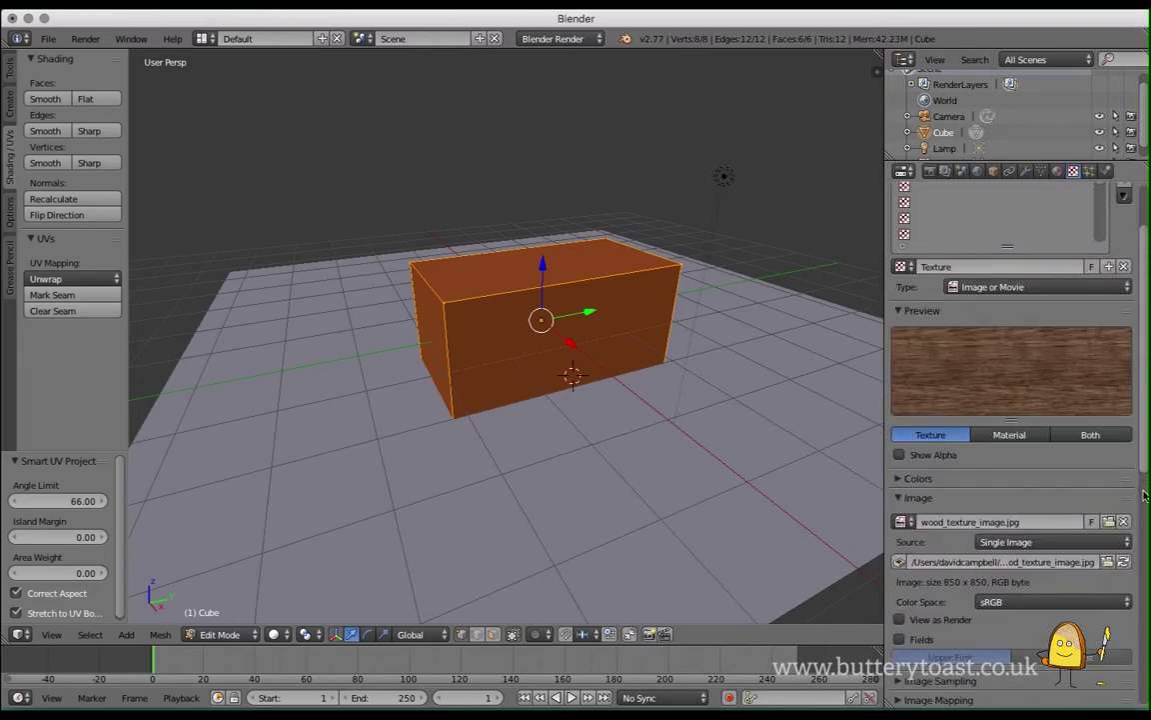
scroll(1144, 495, down, 10)
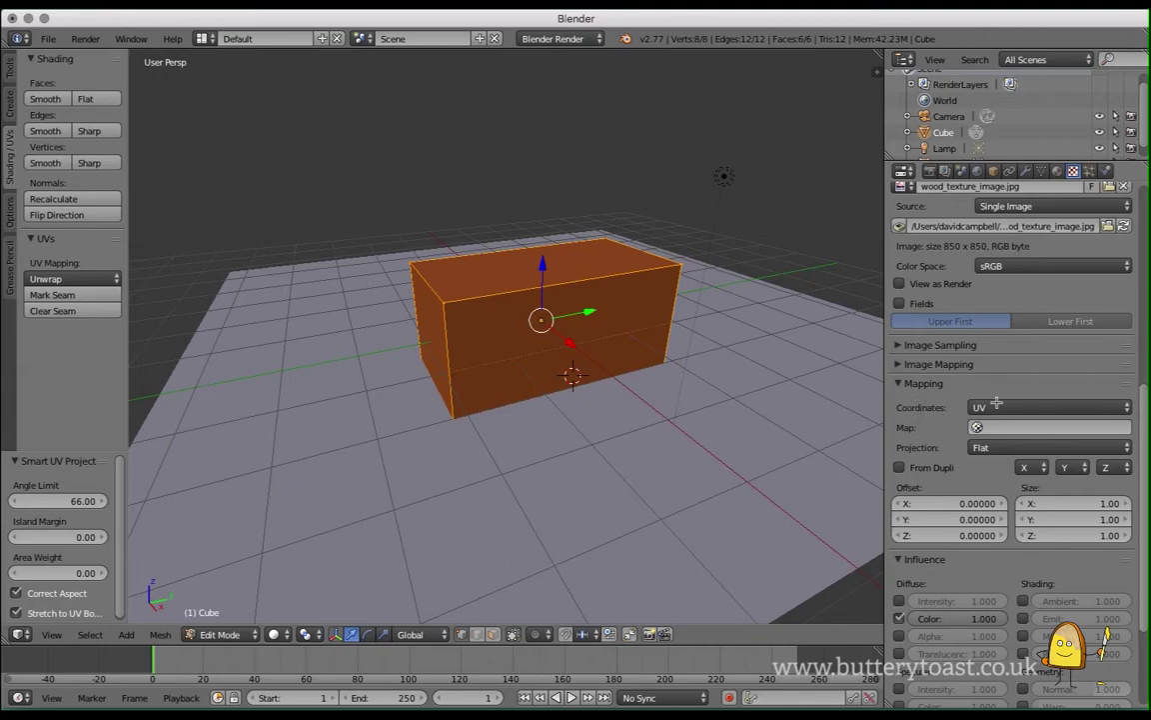
Switch the box from Edit Mode back to Object Mode.
click(254, 636)
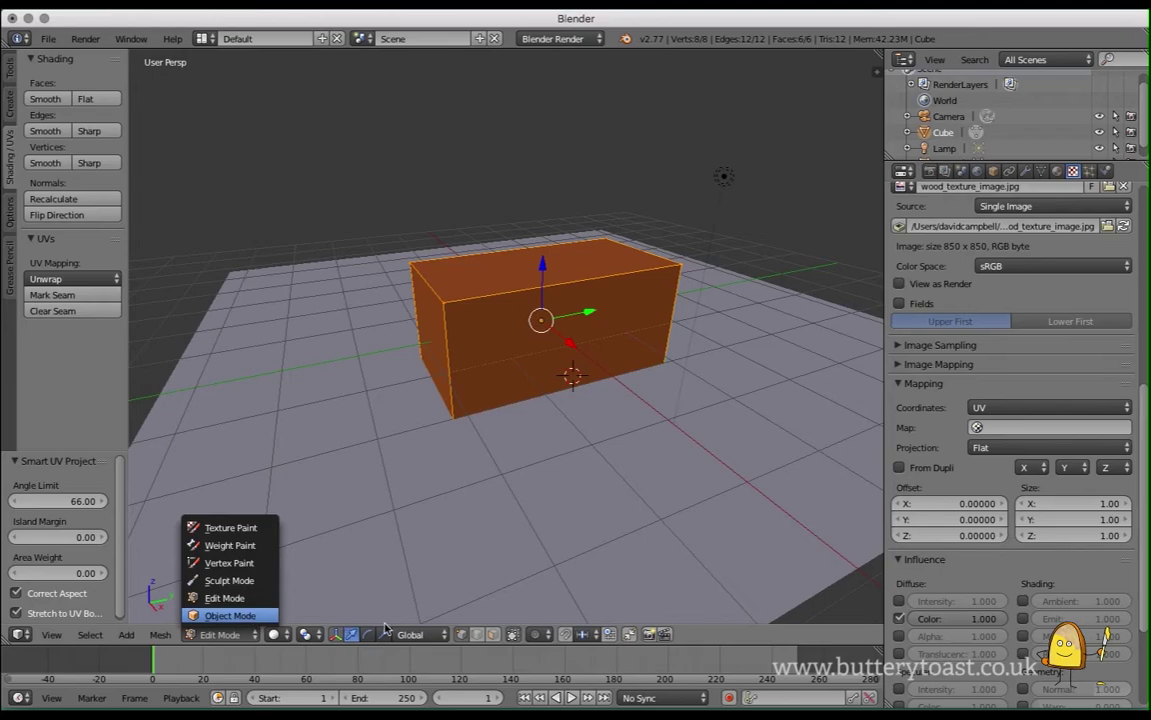
click(249, 615)
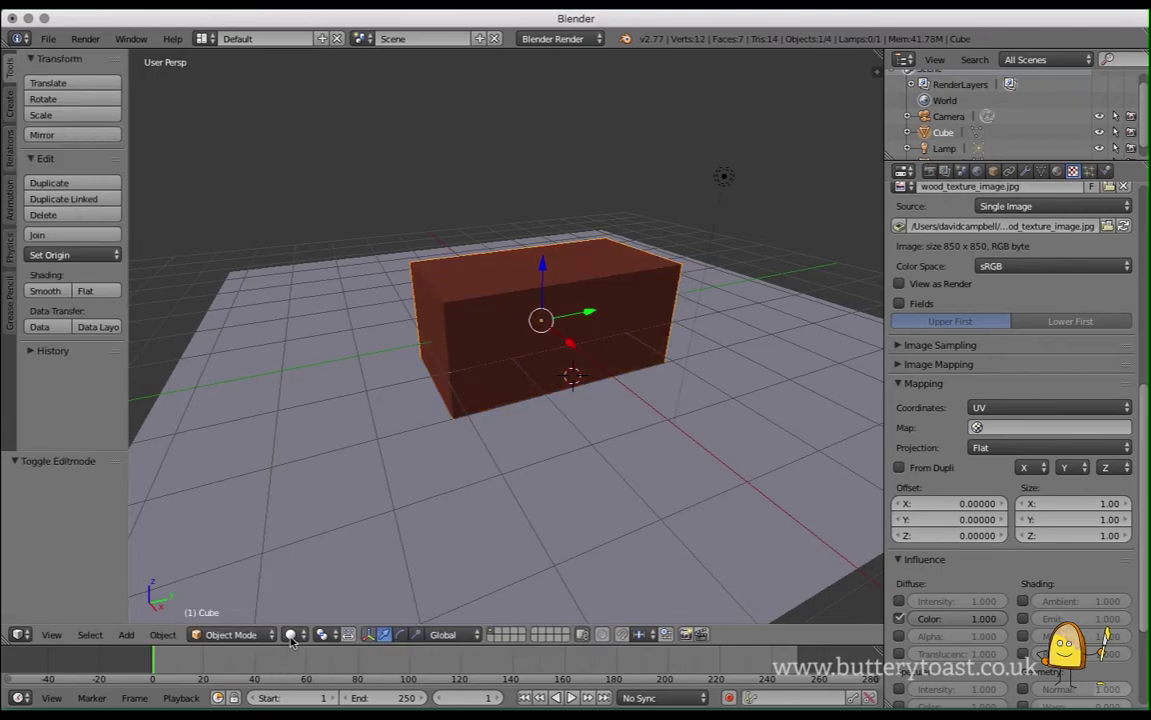
click(291, 635)
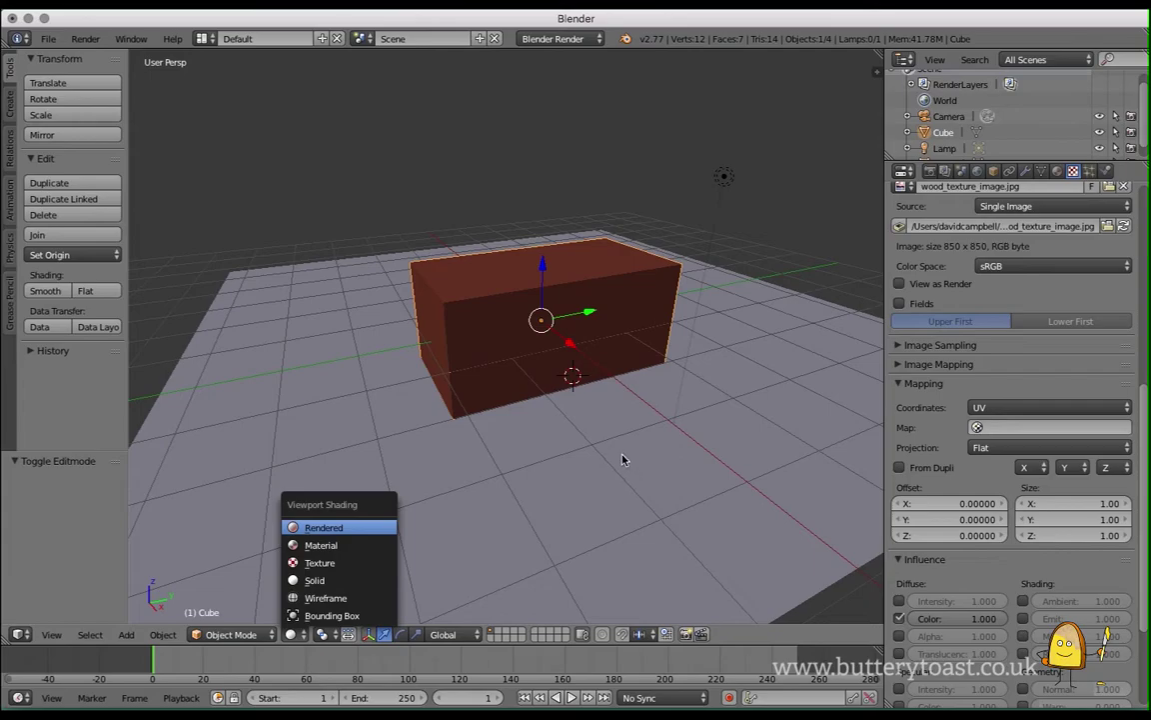
Switch the viewport to Rendered shading and orbit around the lit, wood-textured box.
key(Return)
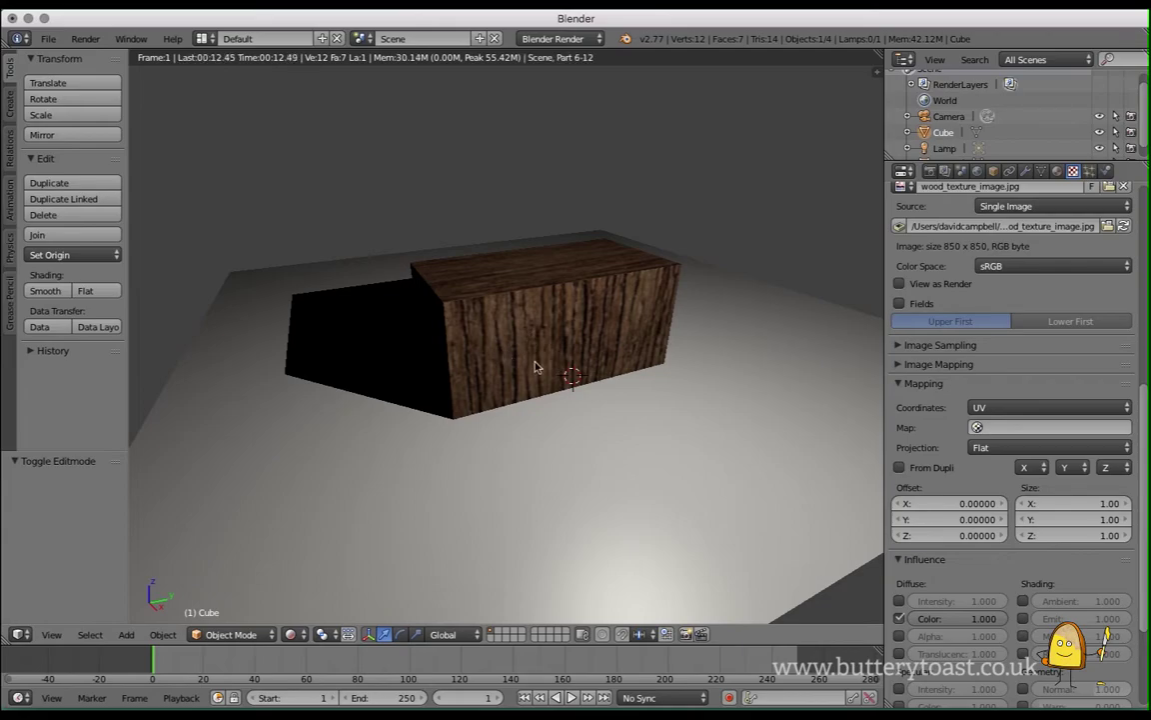
click(582, 367)
middle_drag(517, 318, 585, 257)
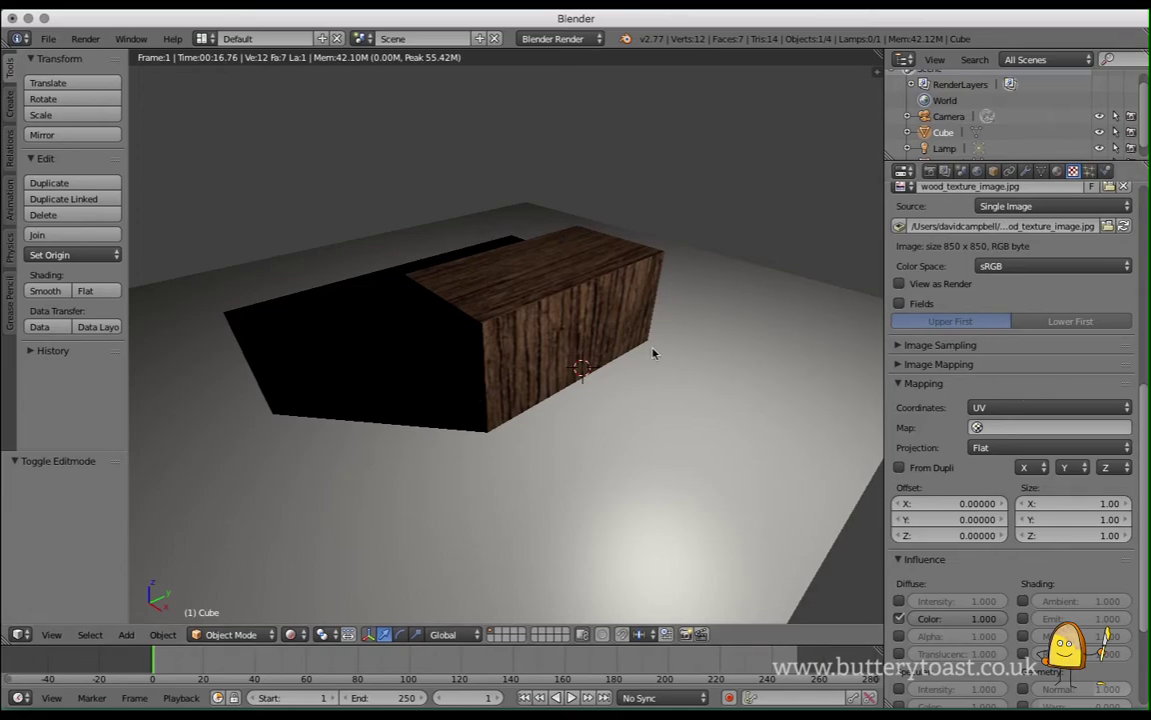
Enter Edit Mode and re-unwrap the box's UVs with Cube Projection at cube size 1.000.
click(259, 636)
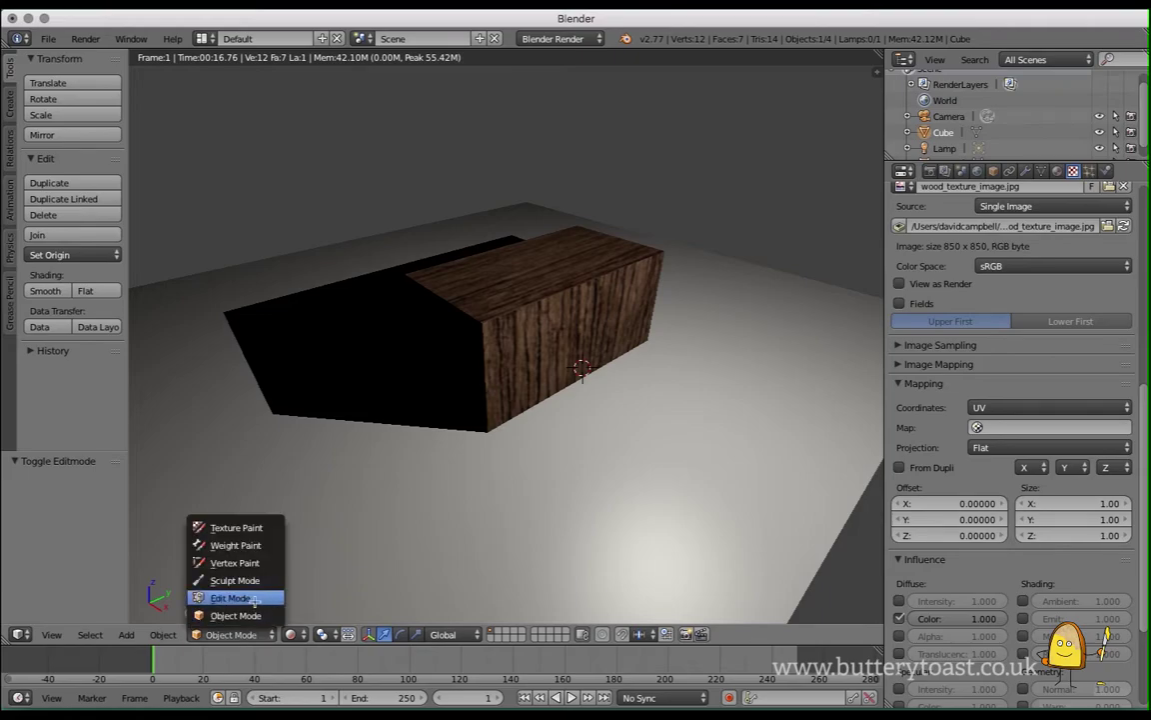
key(Tab)
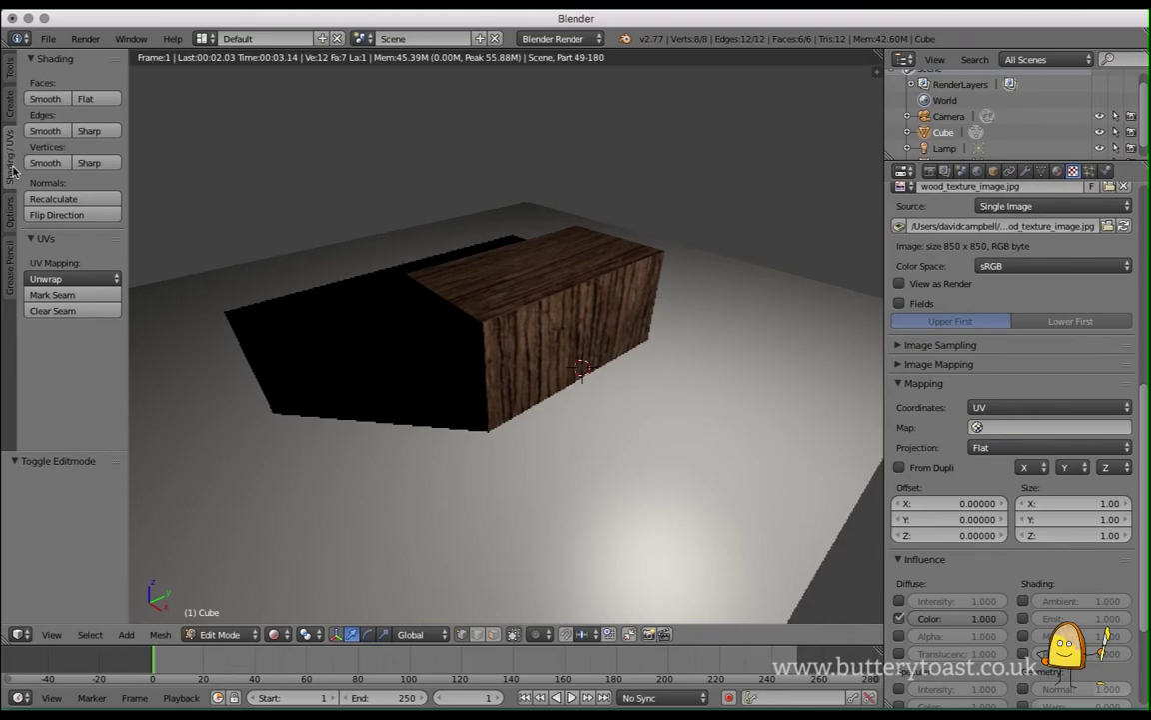
click(75, 280)
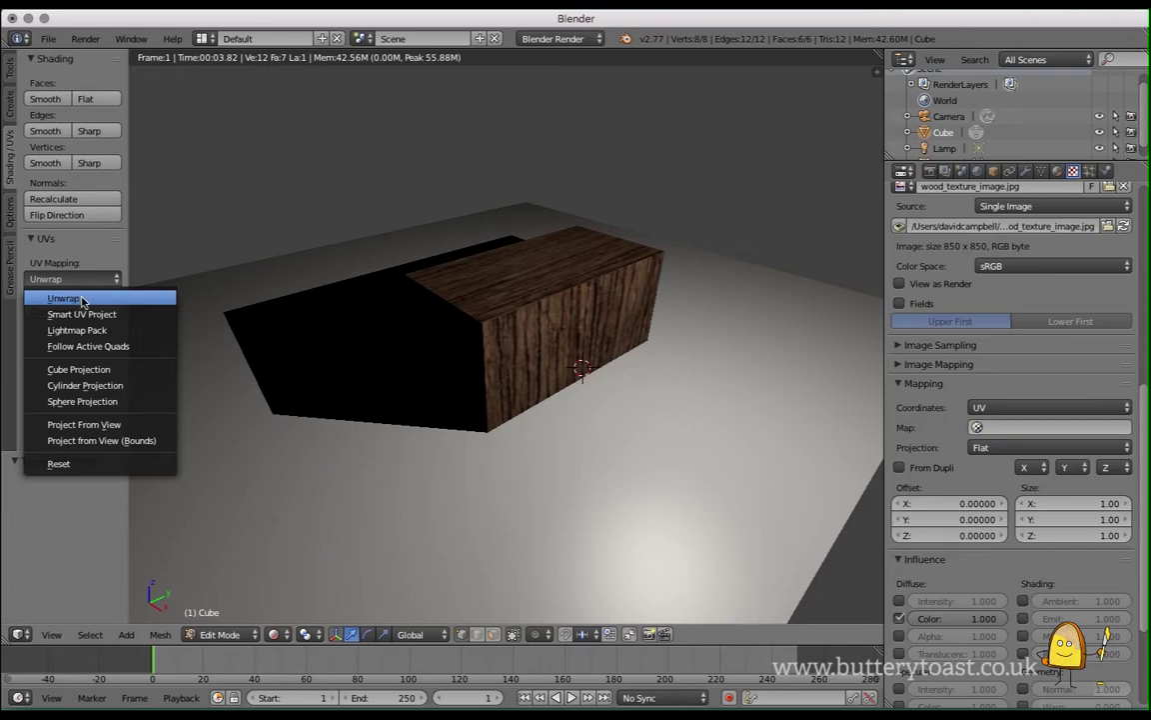
click(80, 300)
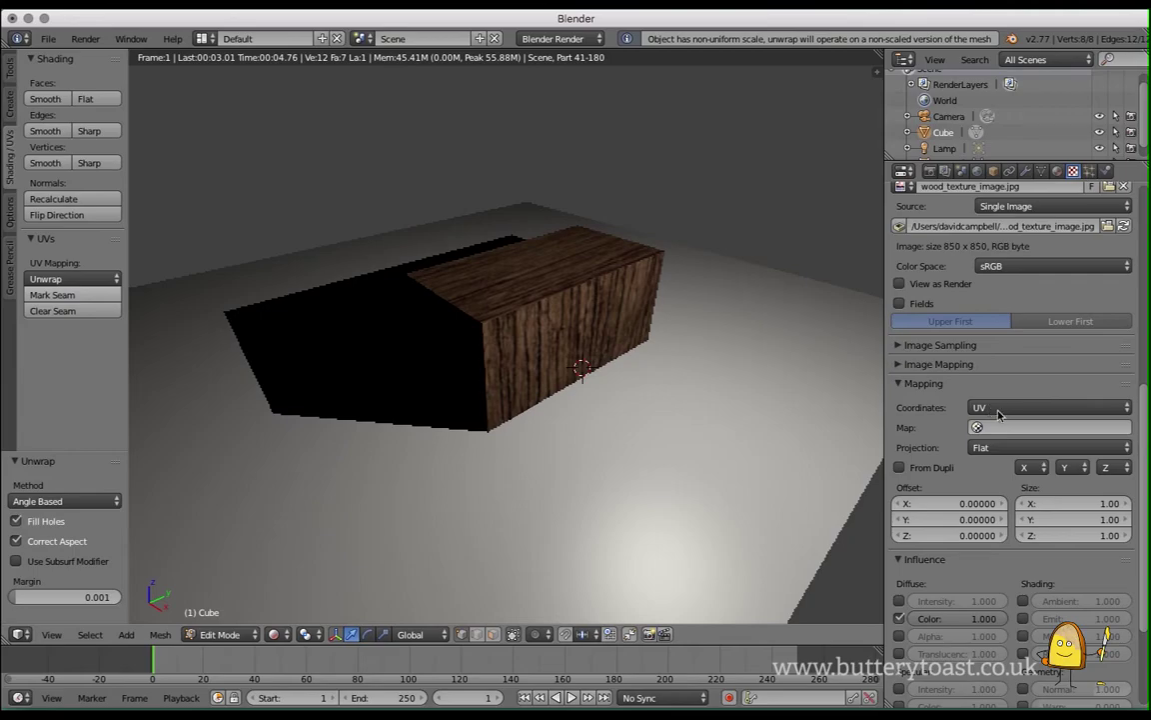
key(u)
key(c)
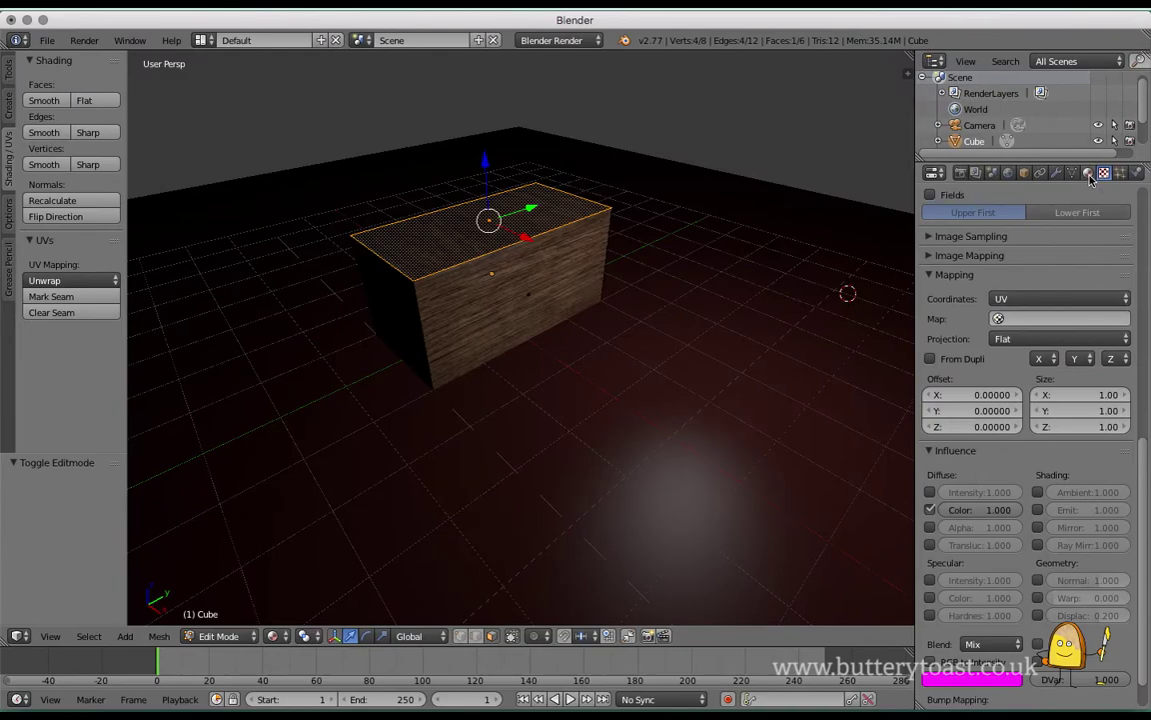
Add a second material slot with a new material named 'brick' and assign it to the top face.
click(1089, 173)
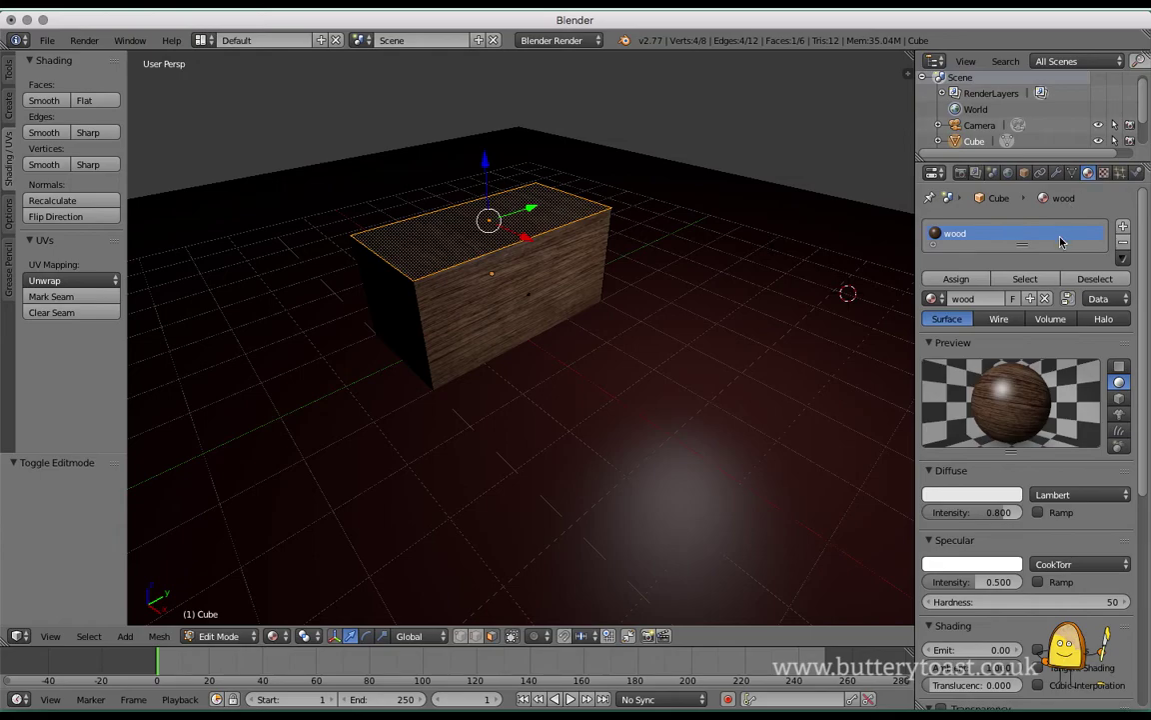
click(1122, 227)
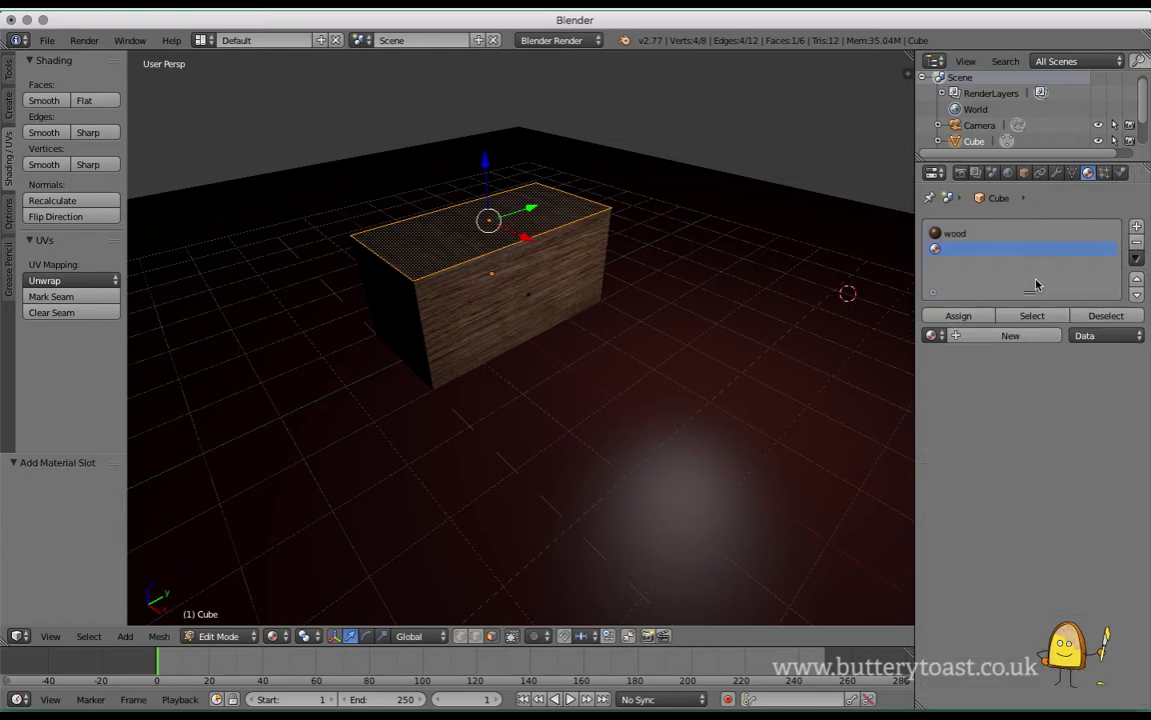
click(984, 337)
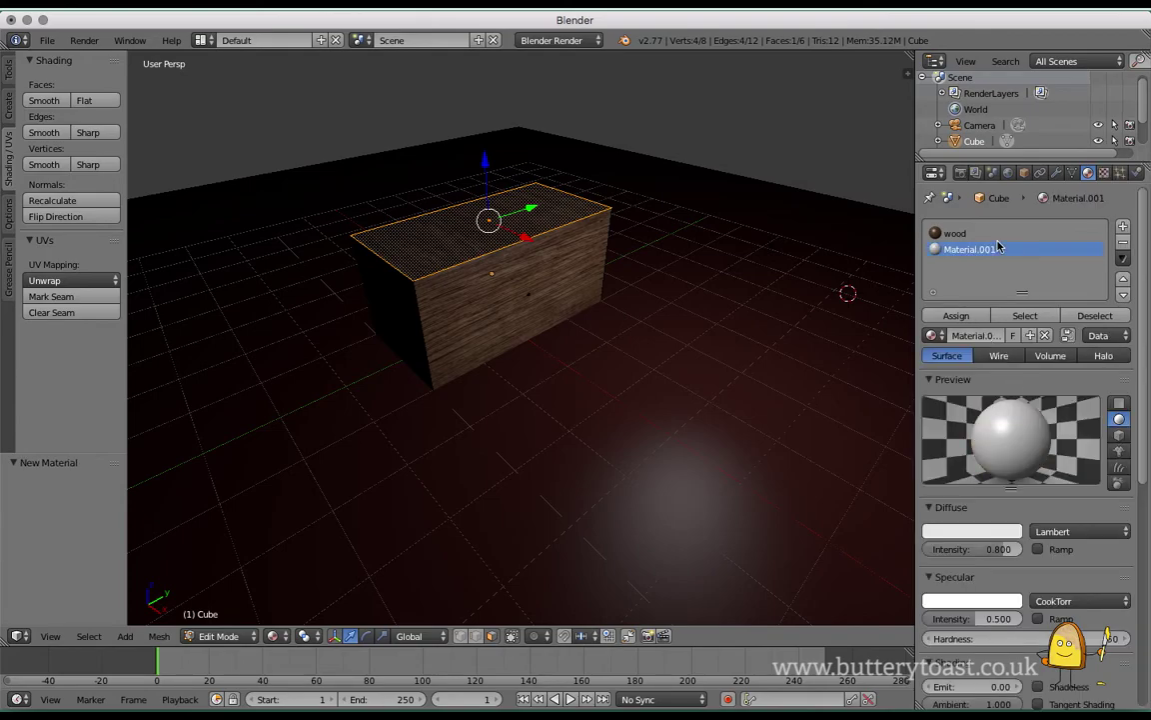
click(988, 335)
text(brick)
key(Return)
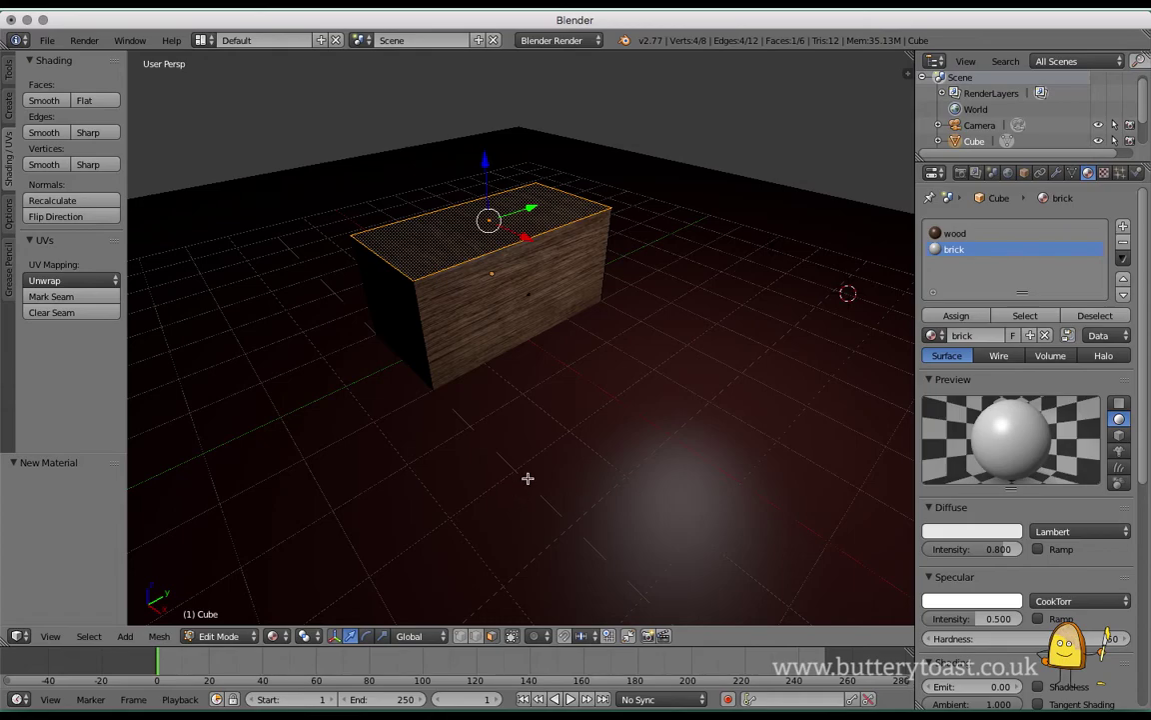
click(957, 316)
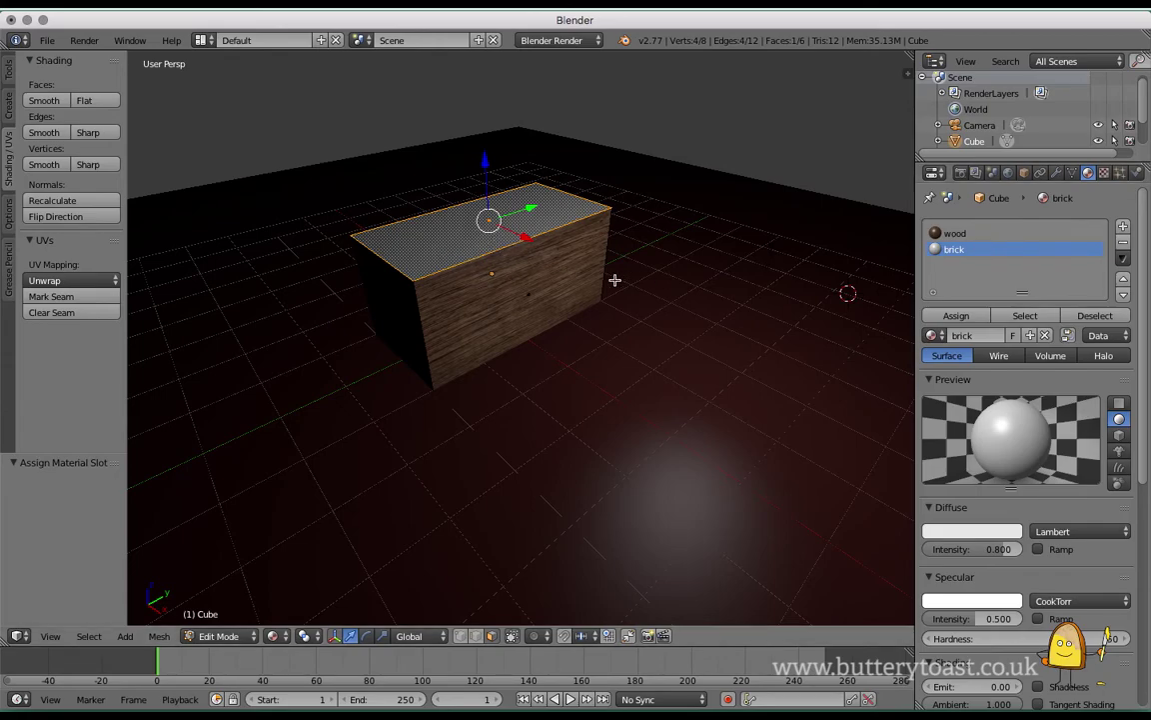
Create a new texture for the brick material named 'brick_image'.
click(1106, 174)
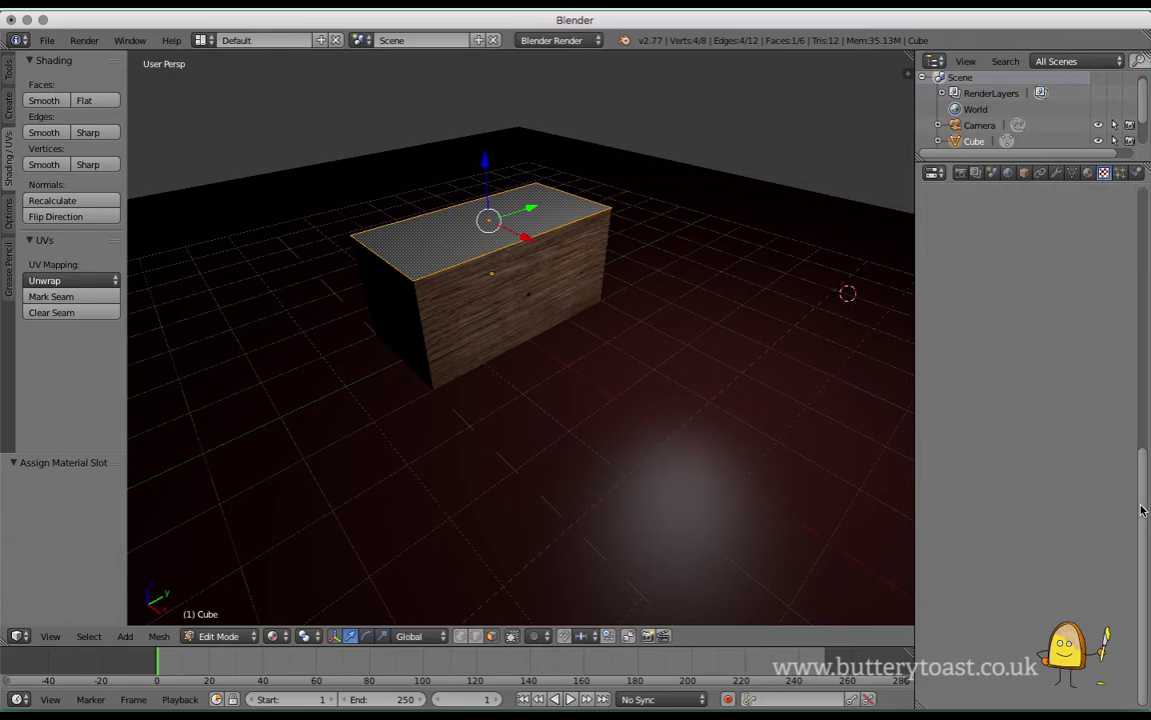
drag(1141, 509, 1121, 297)
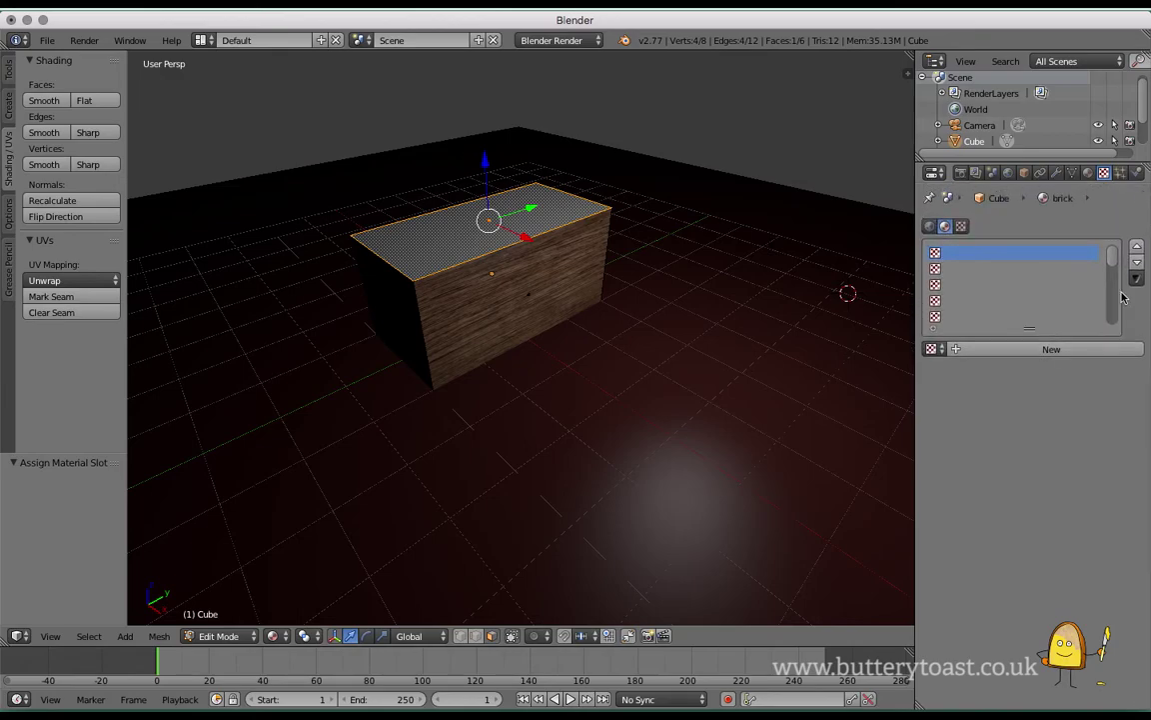
click(1003, 349)
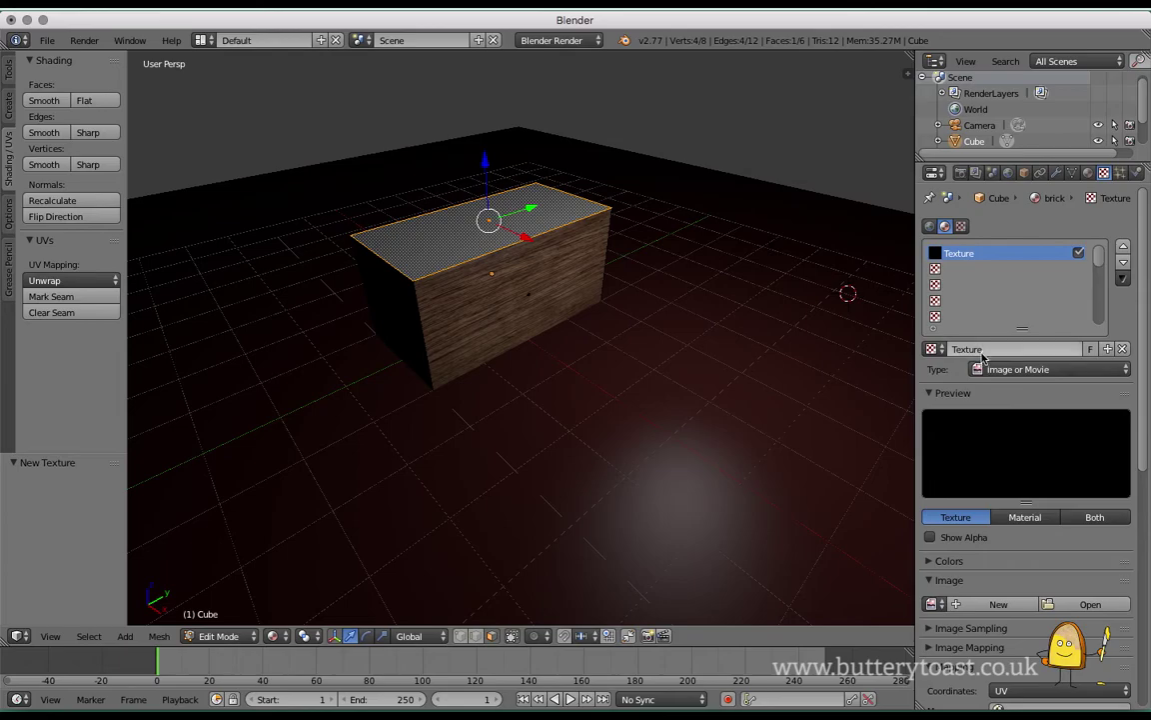
text(bri)
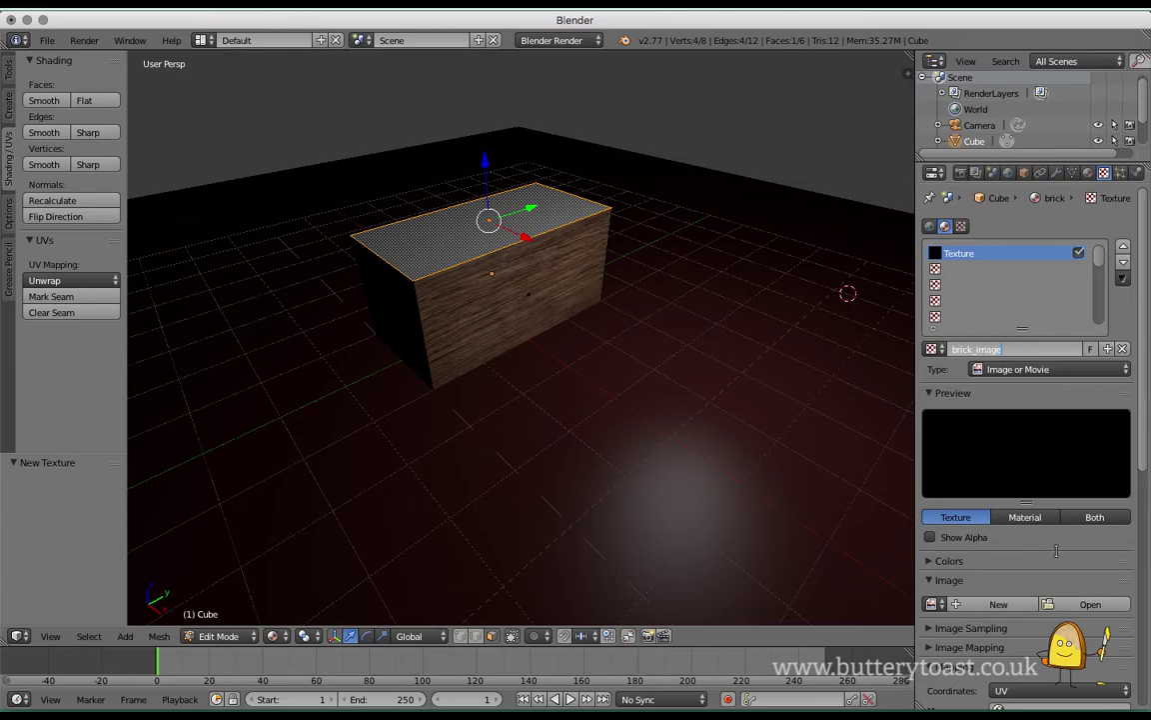
text(ck_image)
key(Return)
Load brick_texture_image.jpg from Desktop/textures into the brick_image texture.
click(1084, 604)
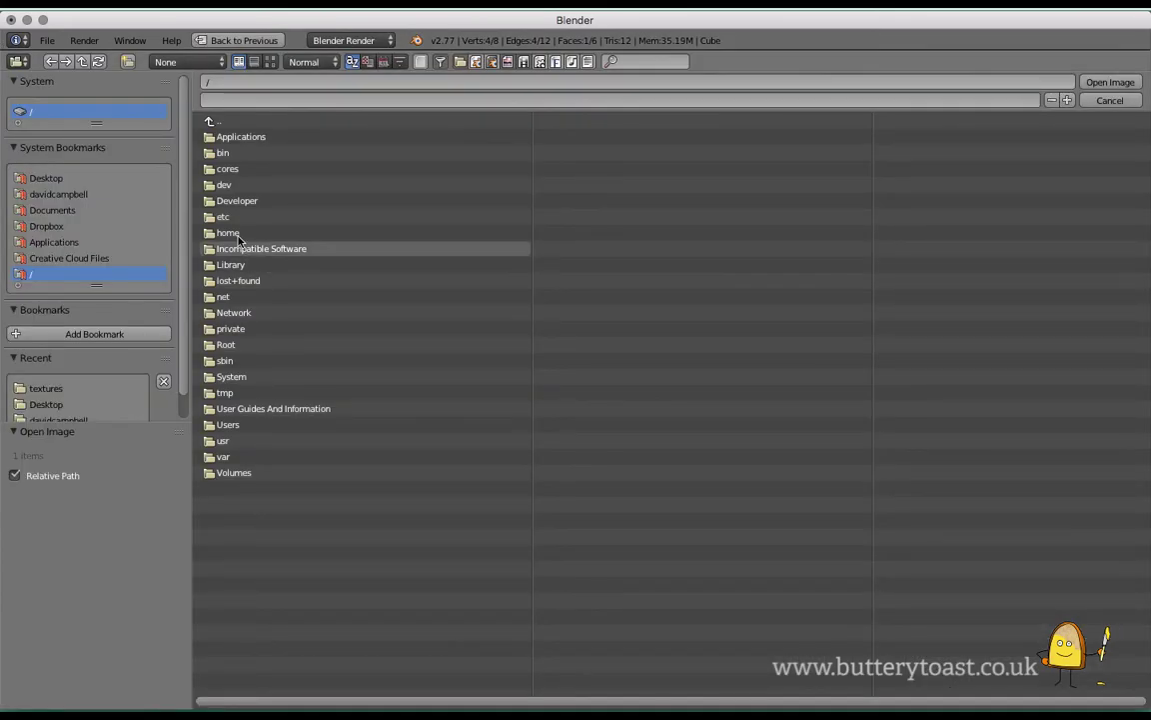
click(43, 180)
click(275, 233)
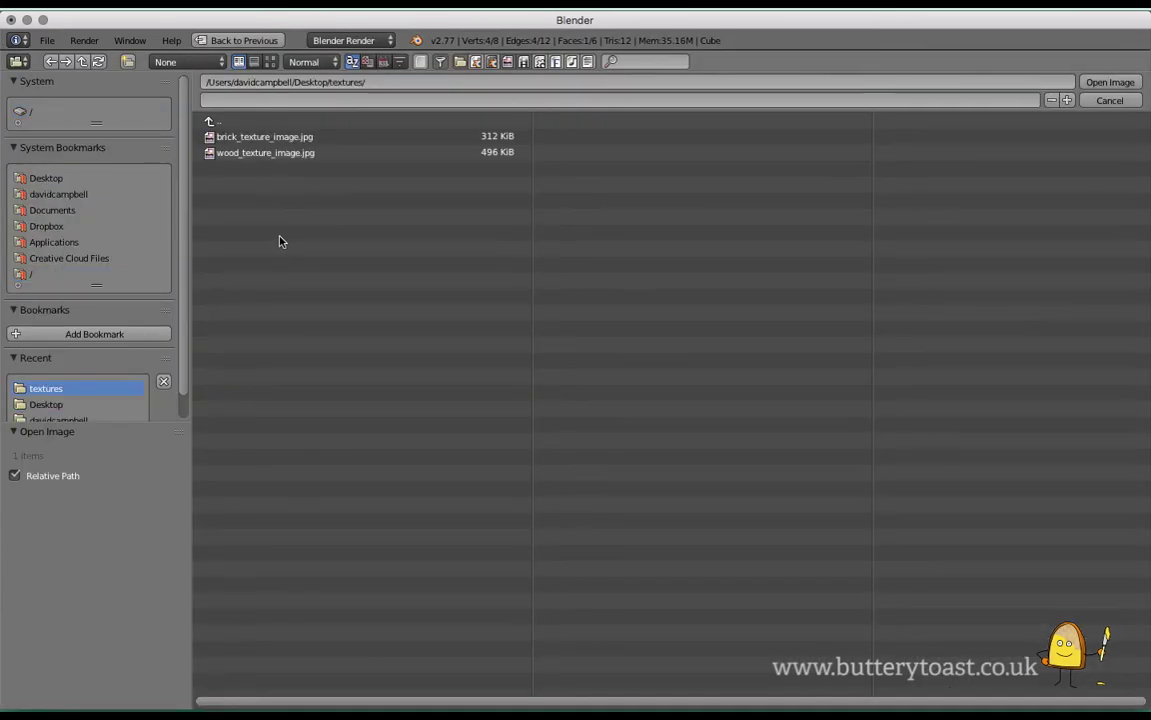
click(269, 149)
click(271, 137)
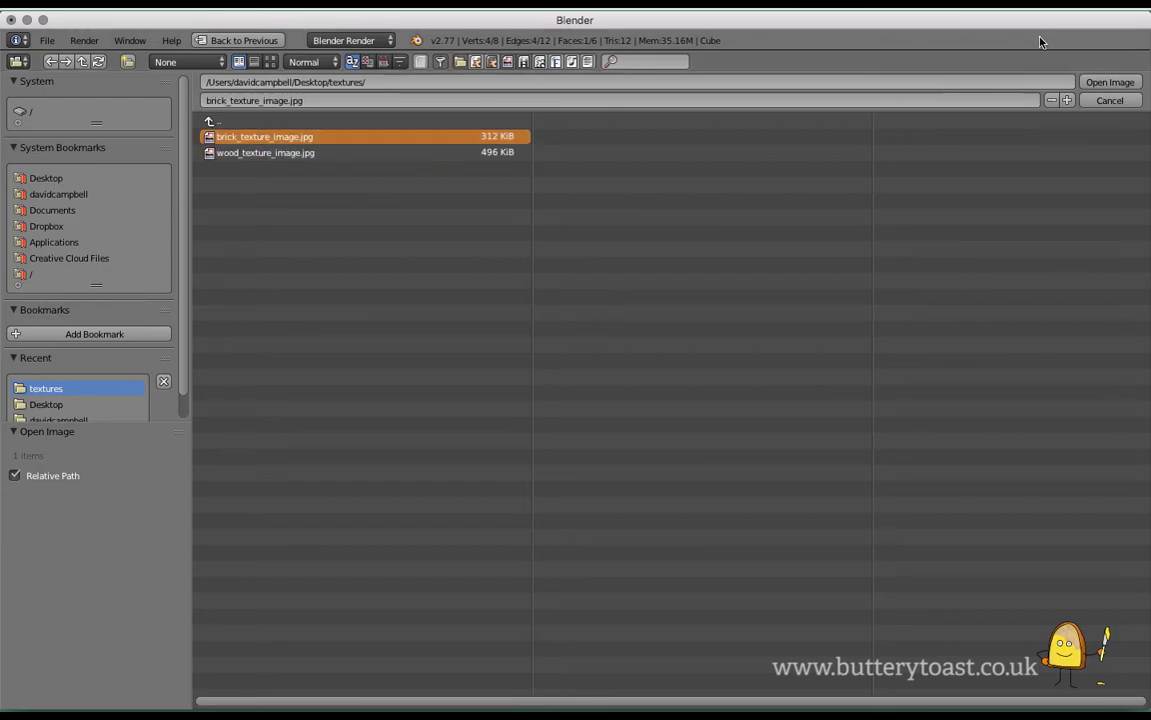
click(1111, 83)
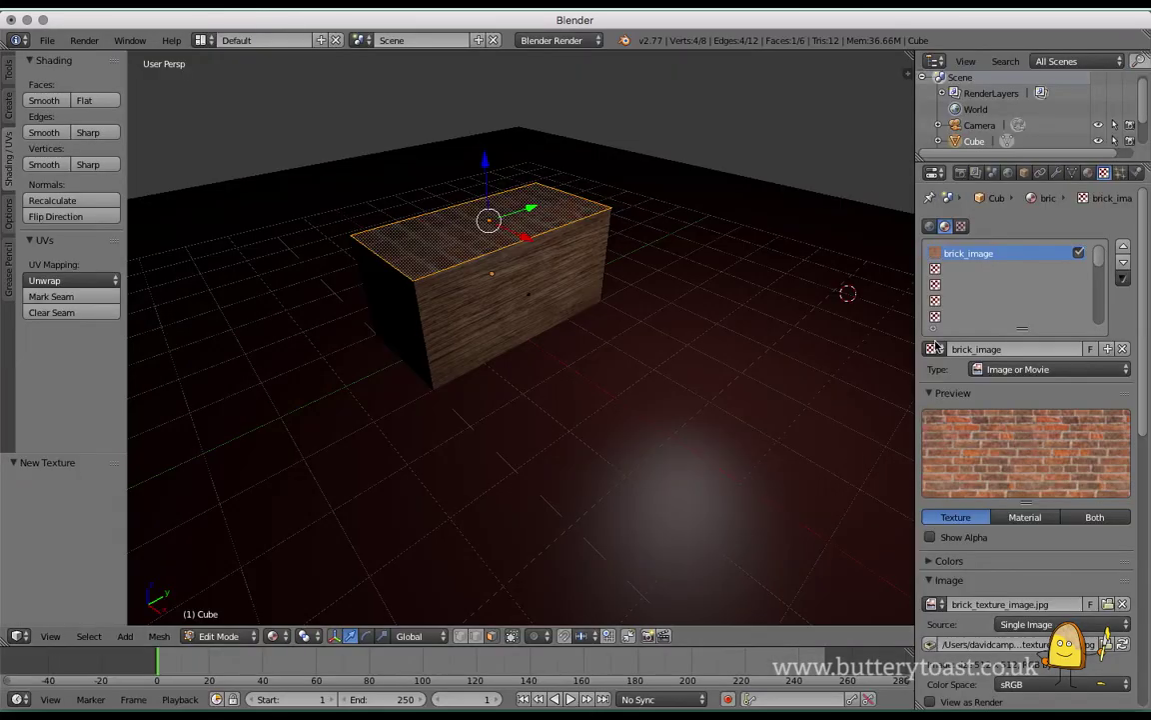
Orbit to look down on the box's top and switch the viewport to Rendered shading.
mouse_move(465, 255)
middle_down()
mouse_move(465, 211)
mouse_move(465, 262)
middle_up()
click(273, 635)
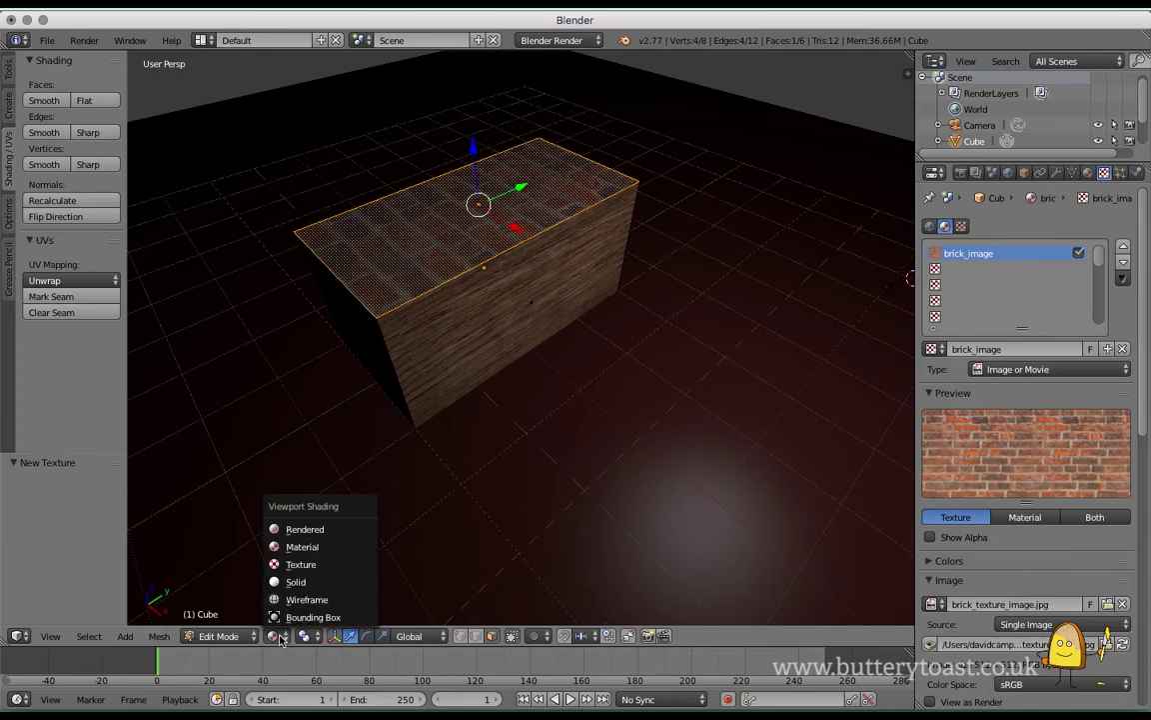
click(319, 530)
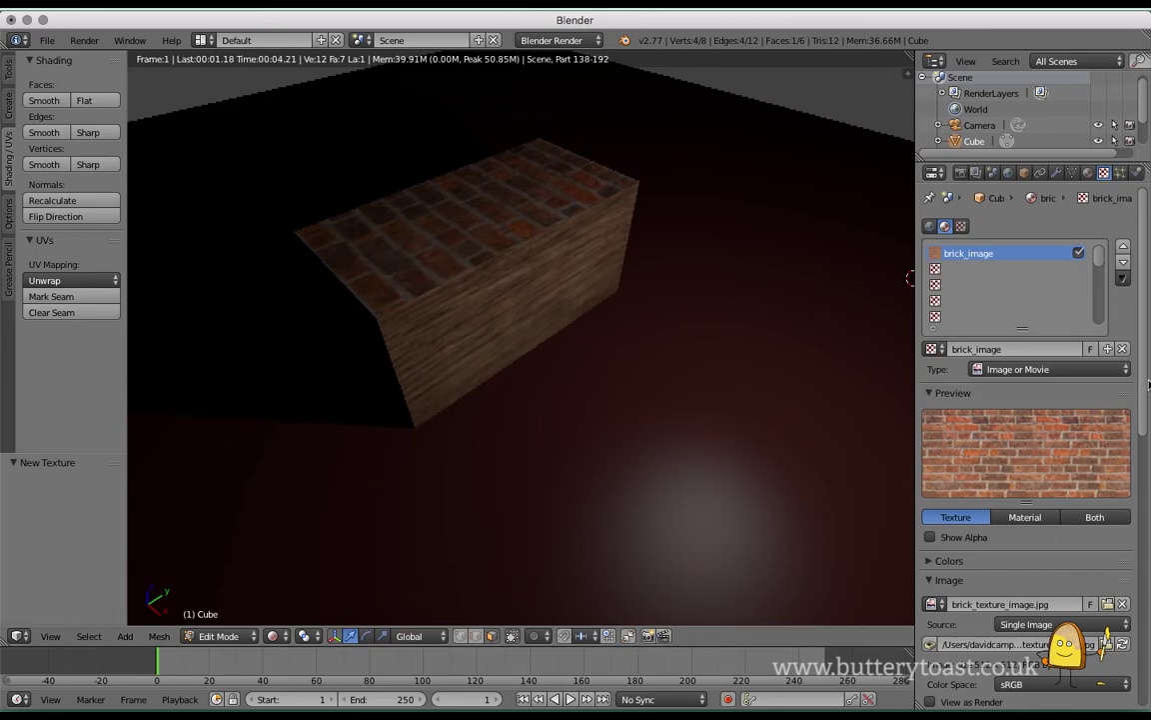
Scroll down the texture settings and expand the Image Mapping panel.
scroll(1147, 409, down, 2)
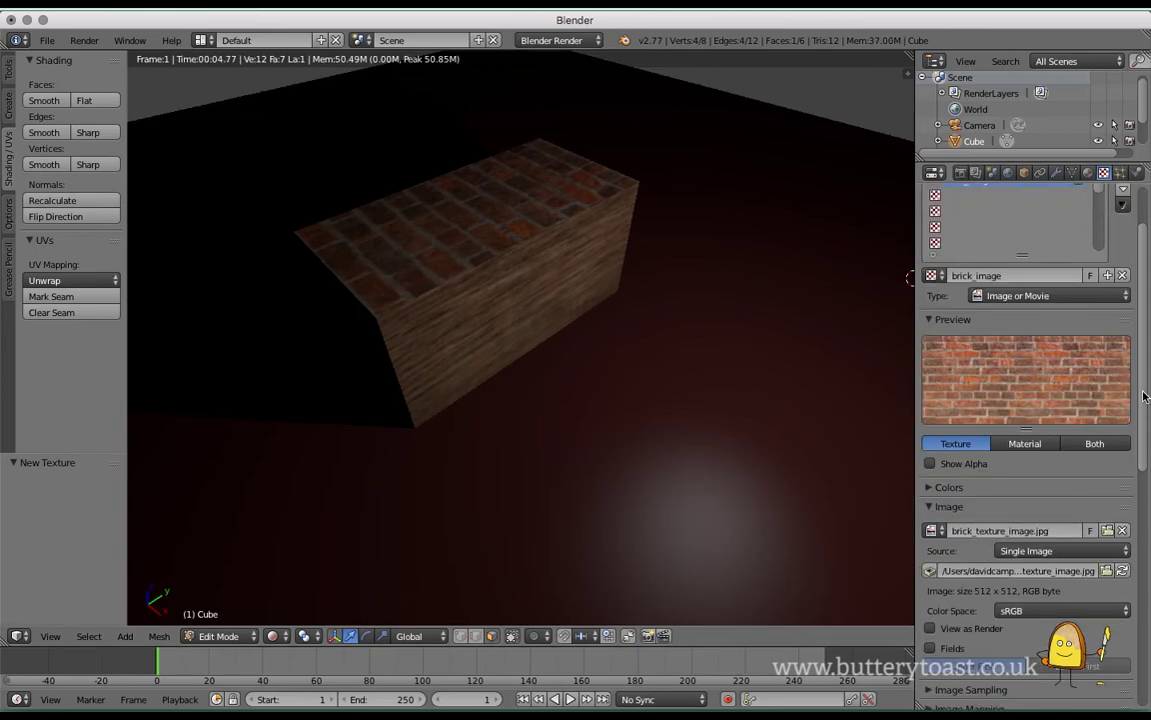
drag(1146, 397, 1148, 599)
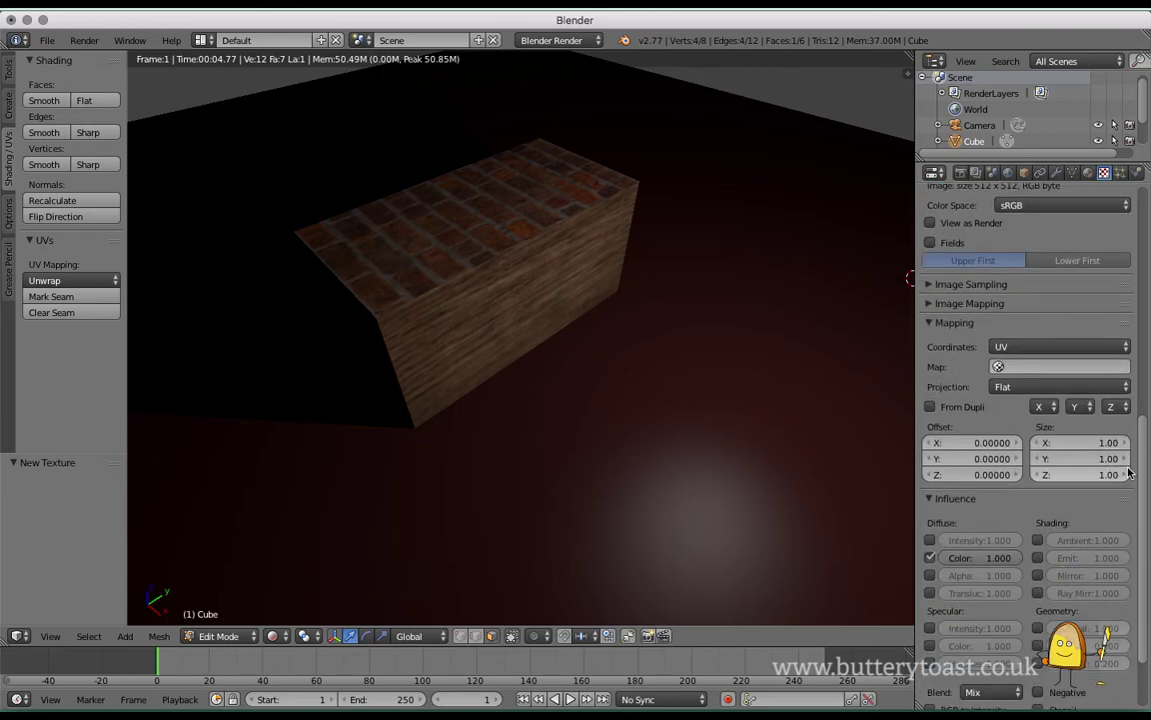
scroll(1139, 439, down, 2)
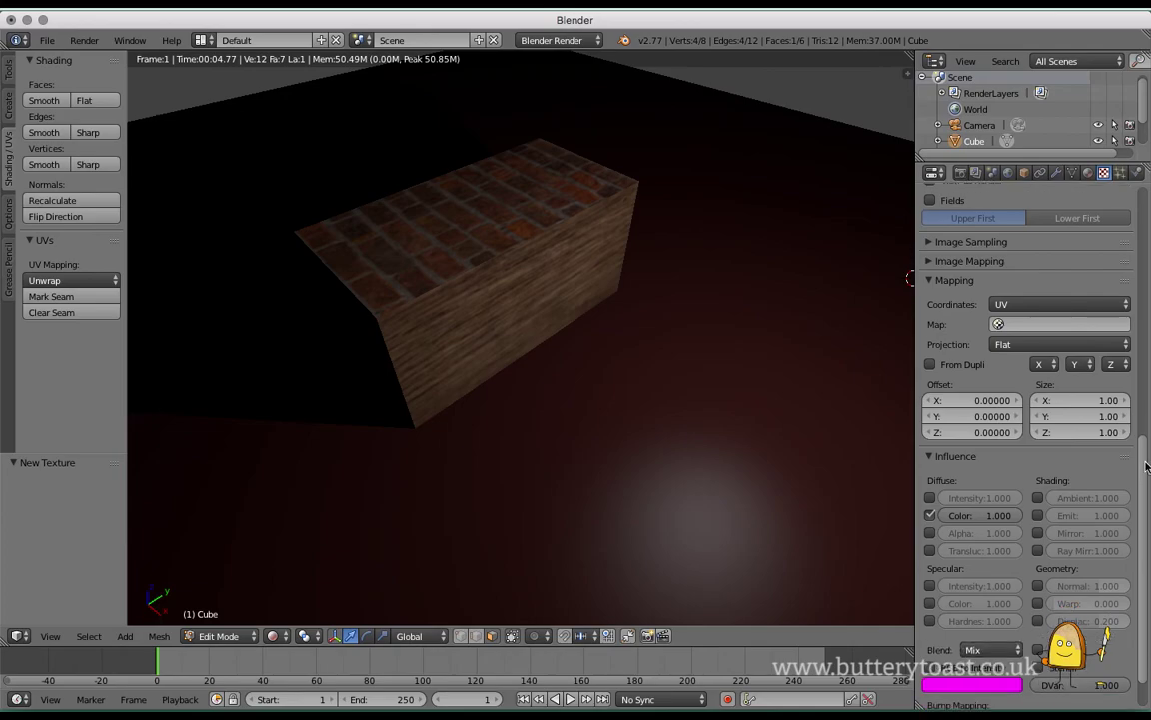
click(955, 261)
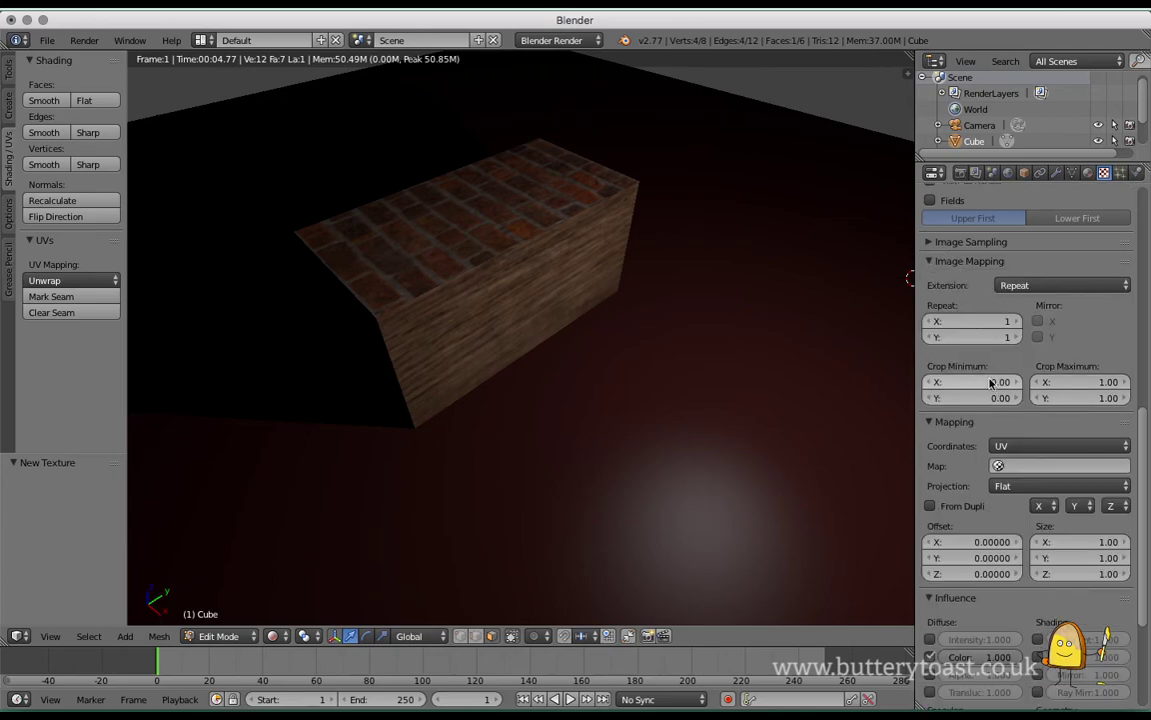
Collapse Image Mapping and set the brick texture's mapping Size X to 2.00, after briefly trying 0.5.
click(937, 261)
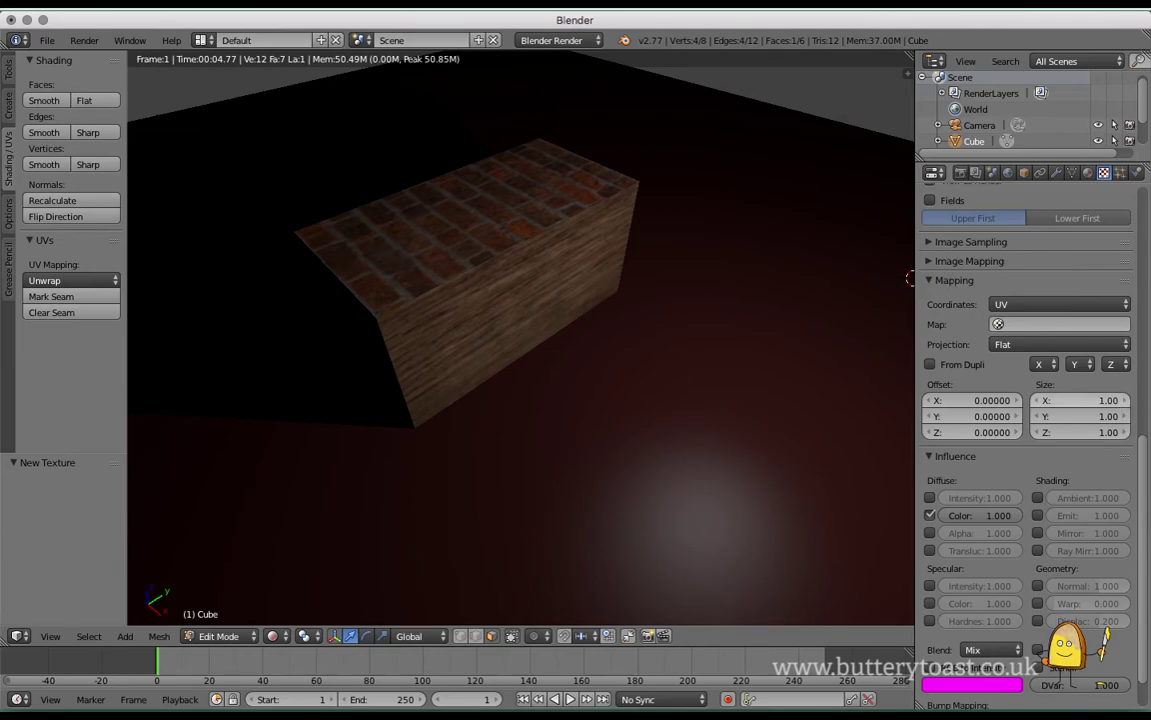
click(1107, 401)
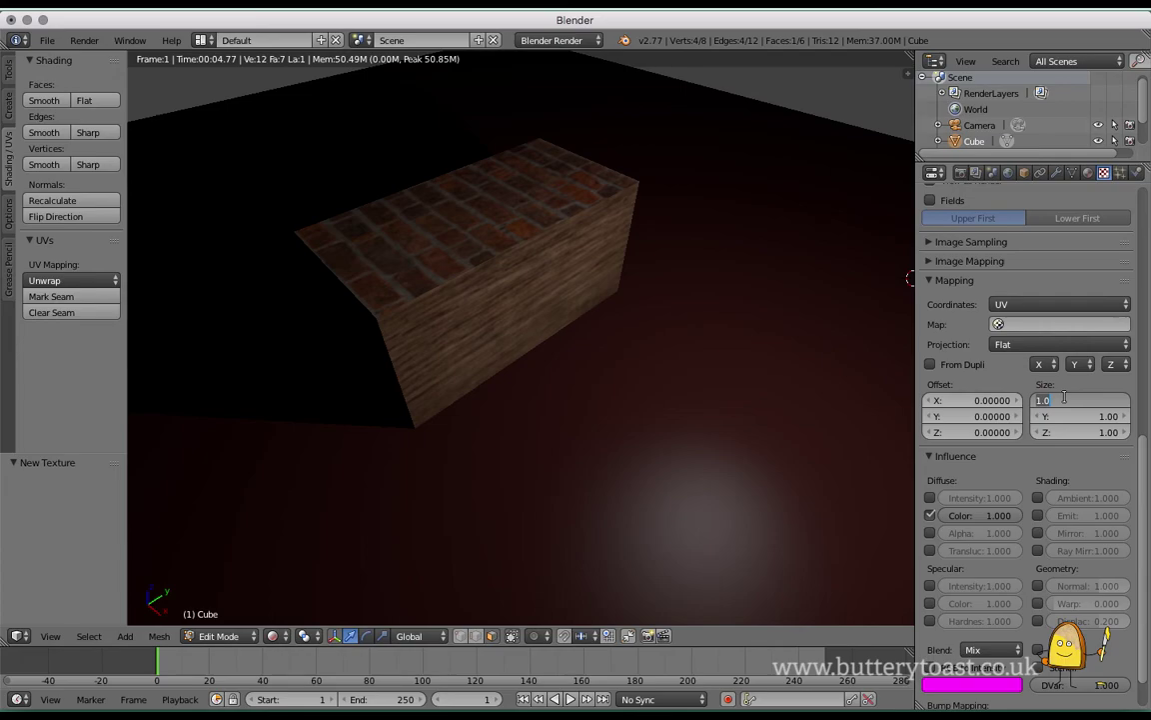
key(BackSpace)
text(.5)
key(Tab)
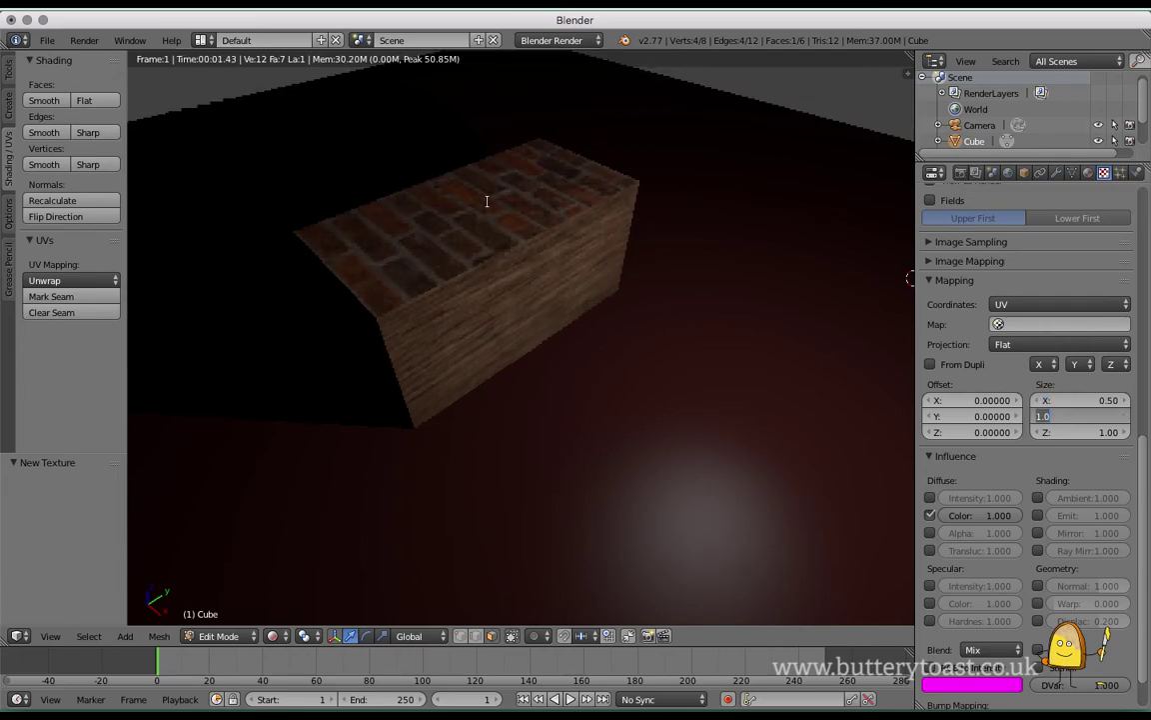
click(1098, 399)
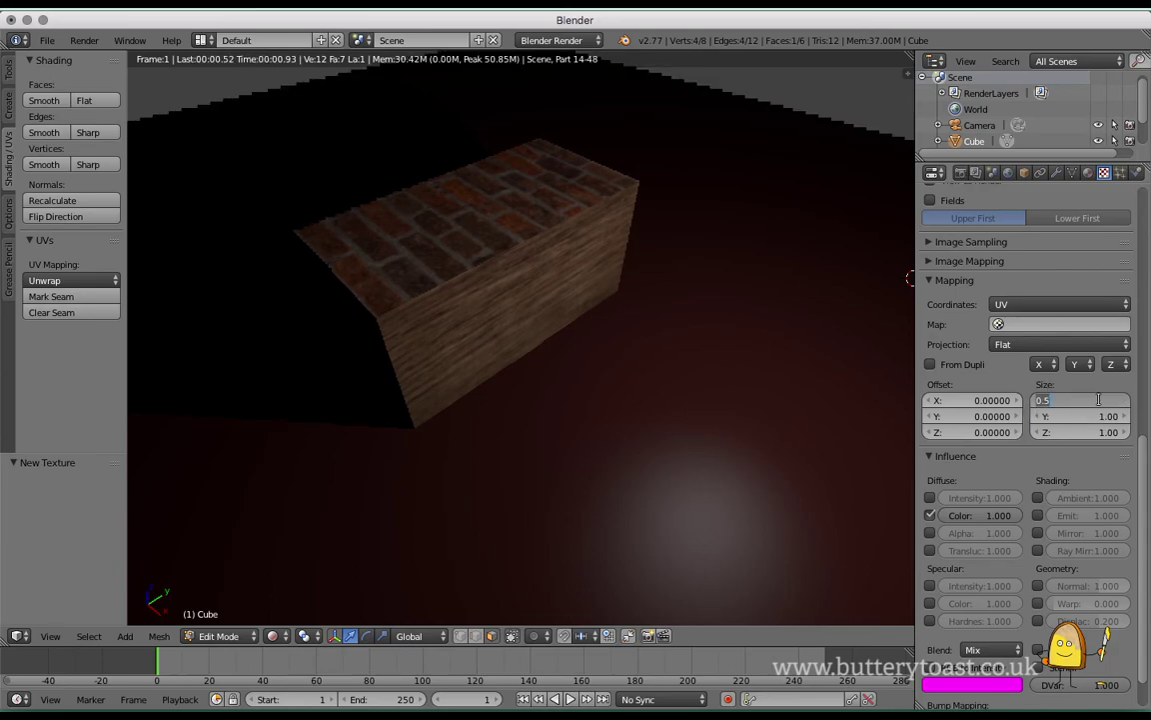
key(Return)
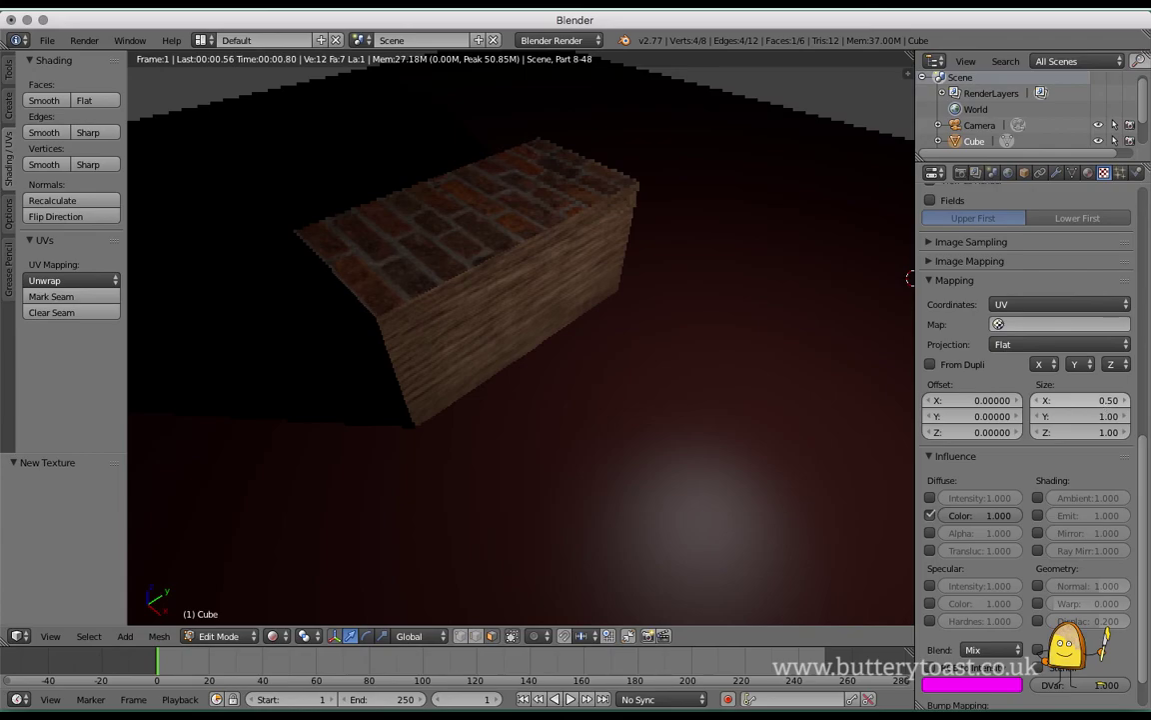
click(1096, 399)
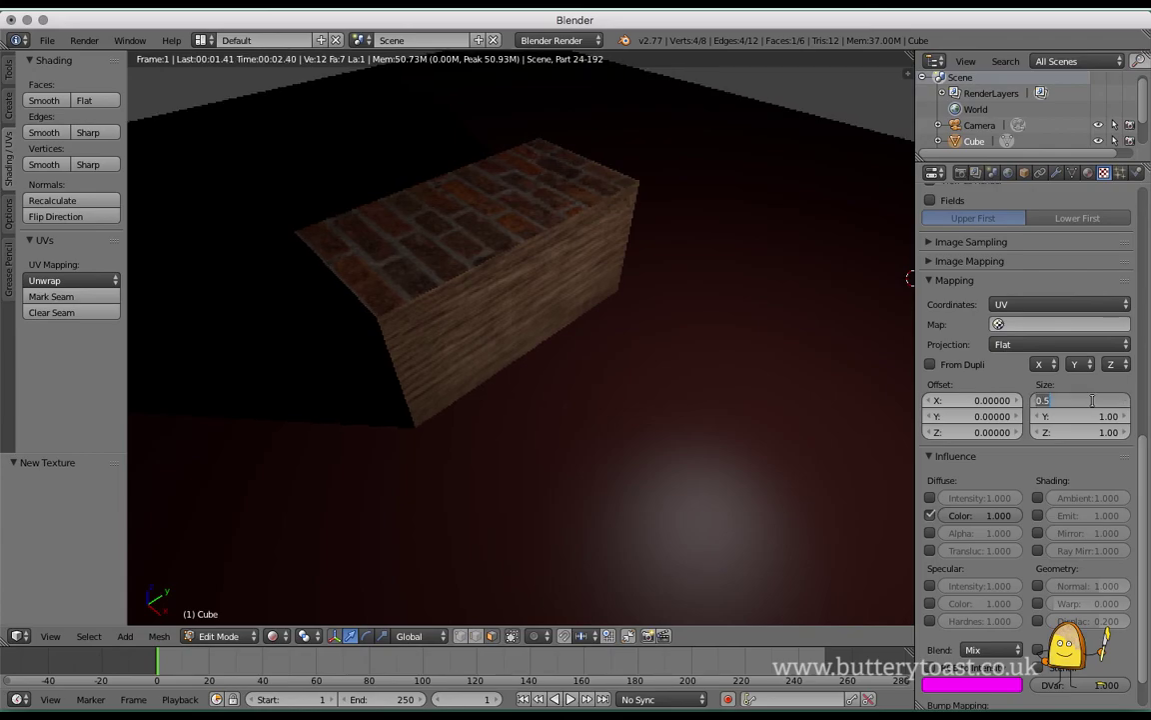
text(2)
key(Tab)
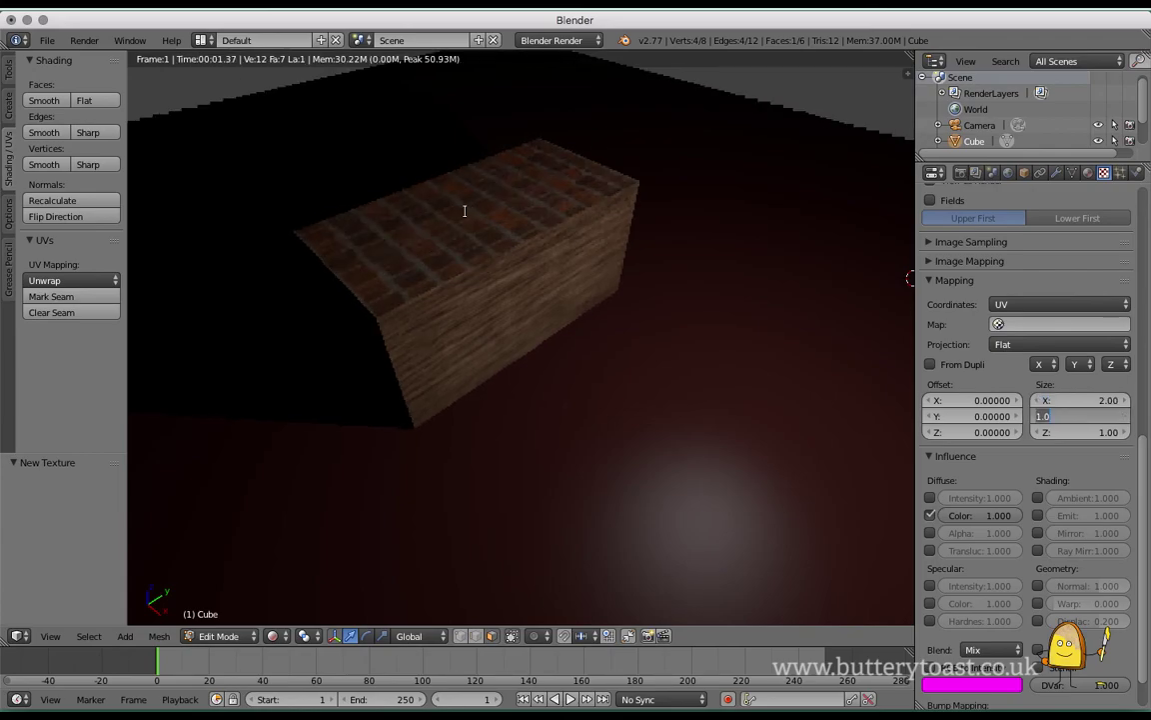